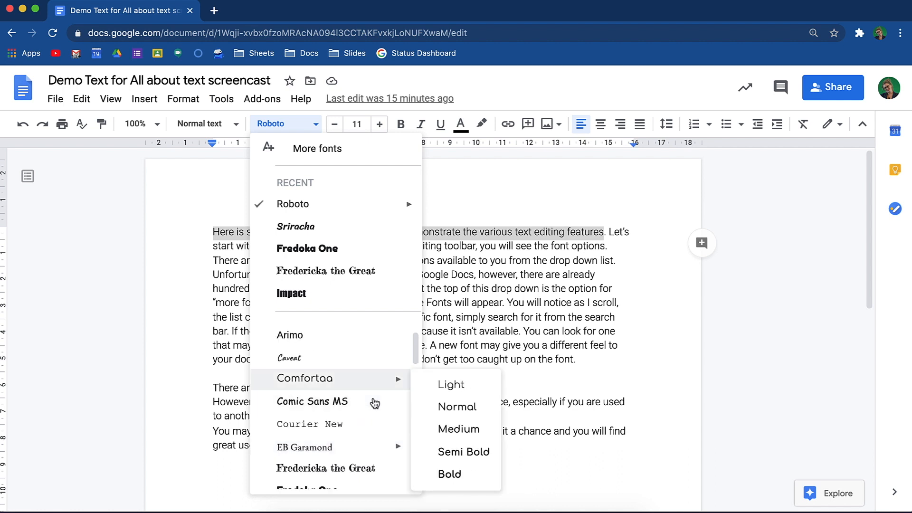
pyautogui.scroll(3, 375, 403)
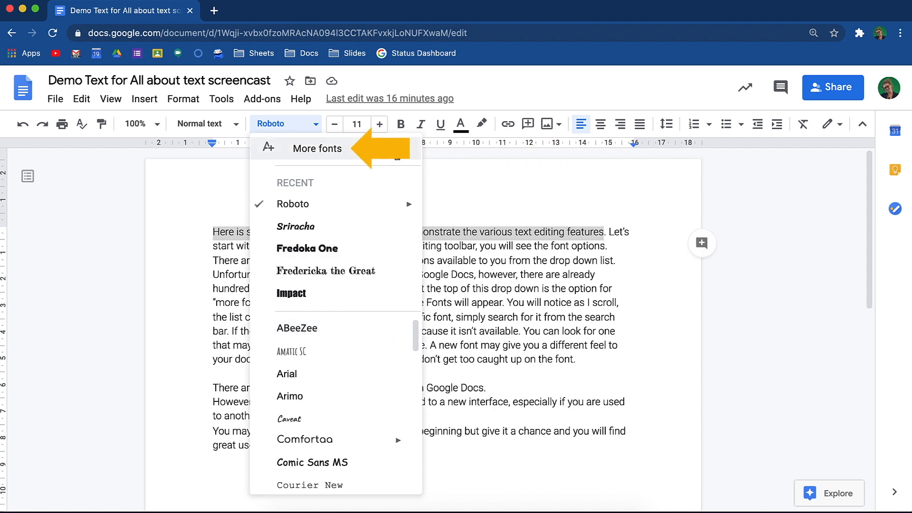
# Step: Open the full catalogue of additional fonts and browse through the available typefaces
pyautogui.click(396, 155)
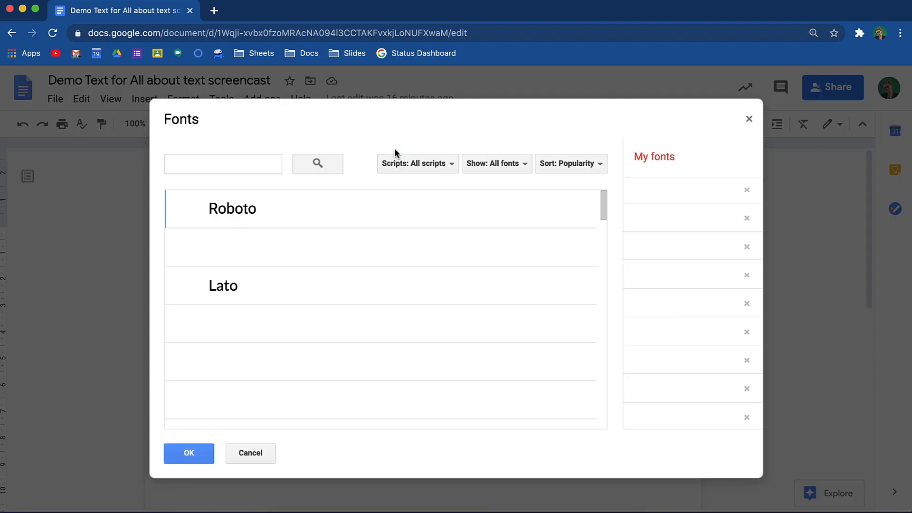
pyautogui.scroll(-10, 398, 235)
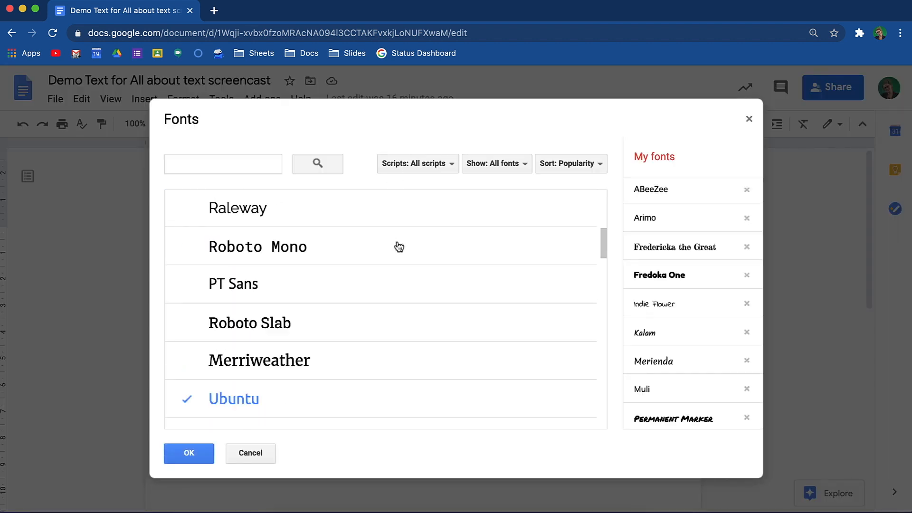
pyautogui.scroll(-15, 399, 247)
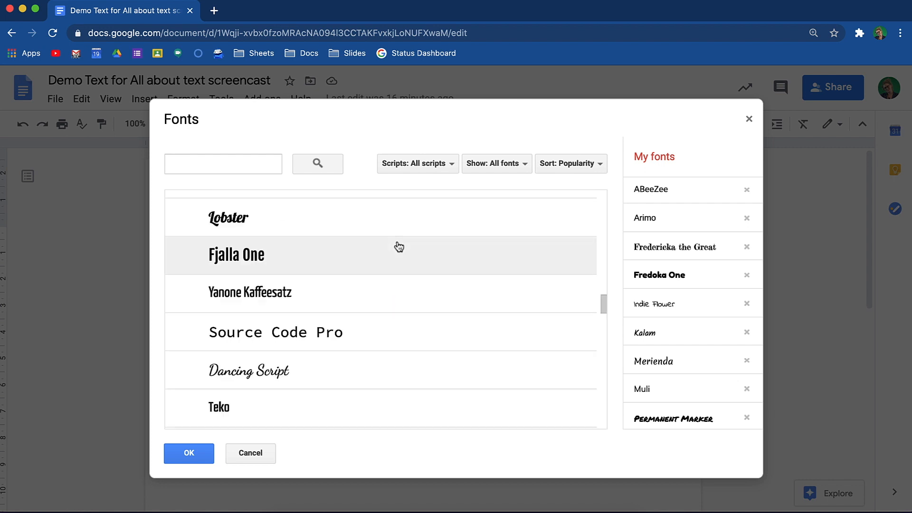
# Step: Search the font catalogue for "roboto" and clear the search to list all fonts again
pyautogui.scroll(15, 396, 246)
pyautogui.click(266, 171)
pyautogui.write('r')
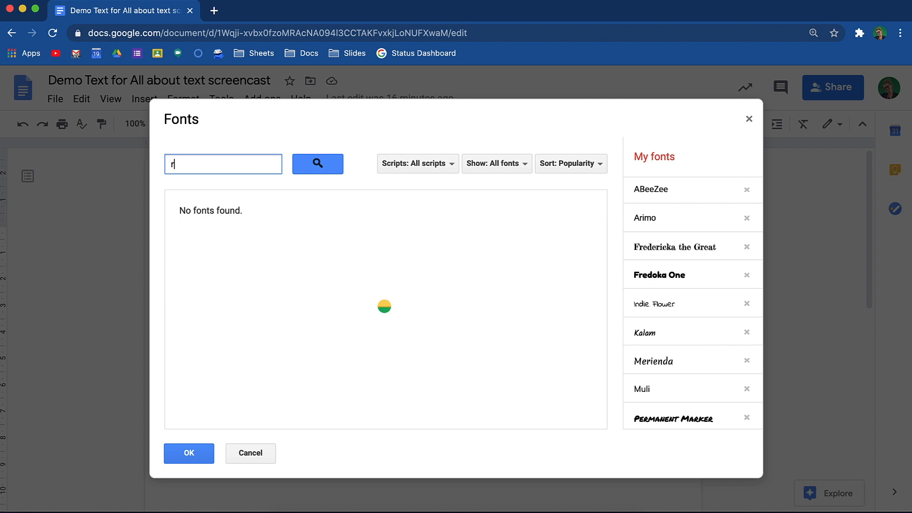
pyautogui.write('oboto')
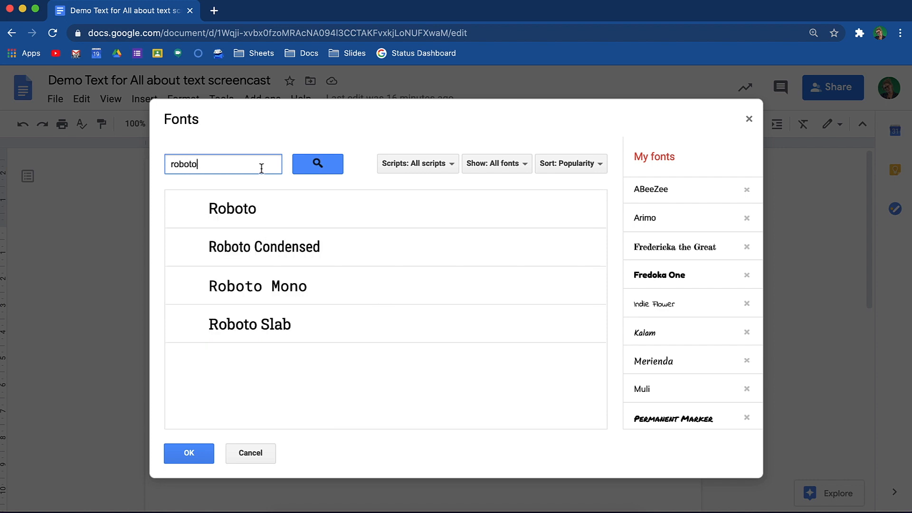
pyautogui.moveTo(240, 170); pyautogui.dragTo(149, 166)
pyautogui.press('BackSpace')
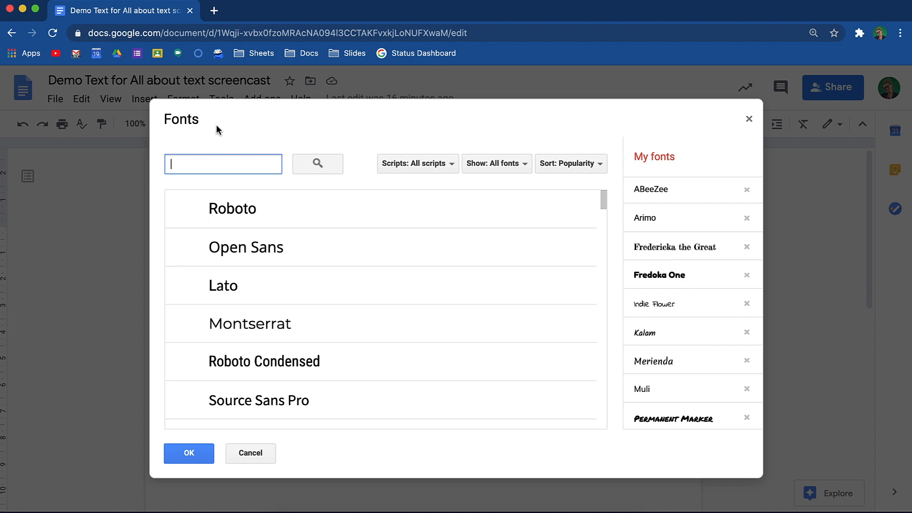
# Step: Examine the script, font category and sort order options available for filtering the font catalogue
pyautogui.click(453, 165)
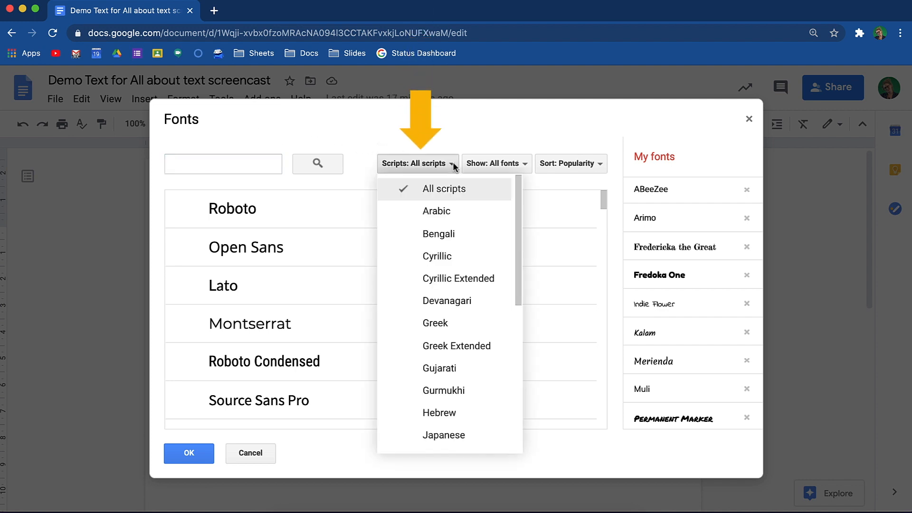
pyautogui.click(454, 163)
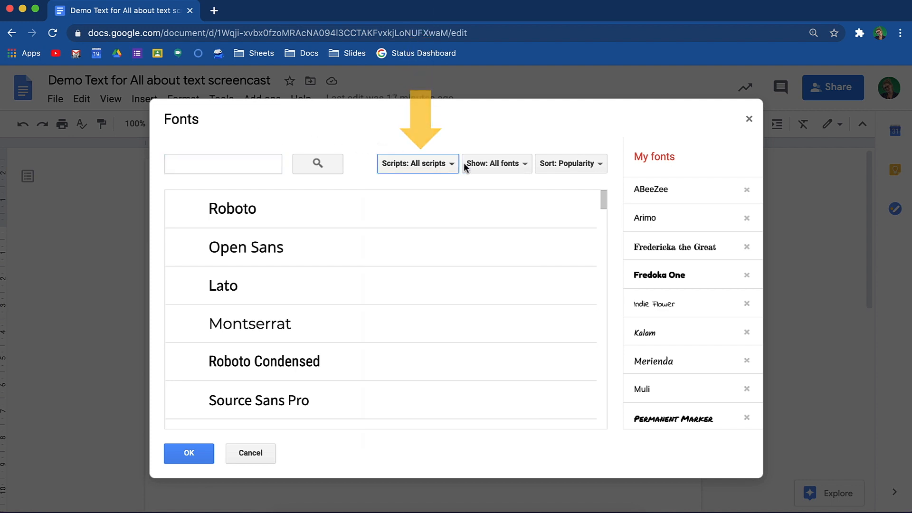
pyautogui.click(529, 166)
pyautogui.click(528, 166)
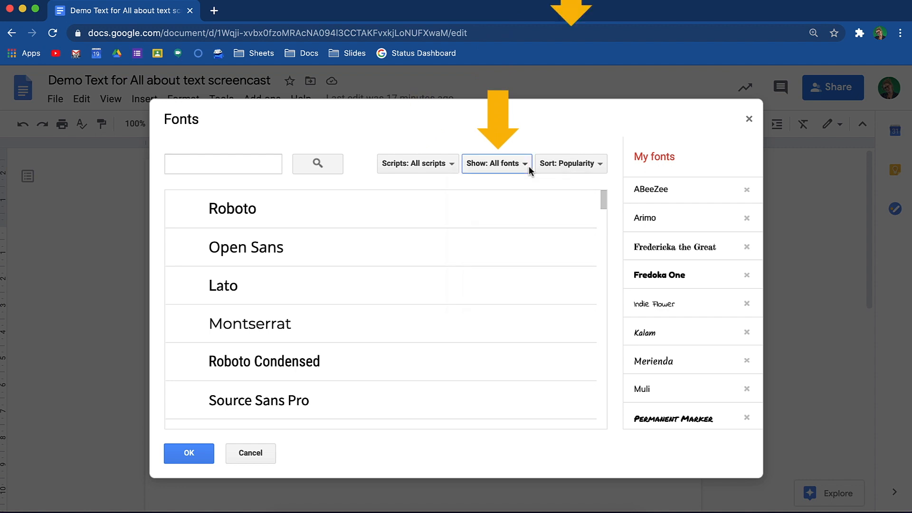
pyautogui.click(600, 165)
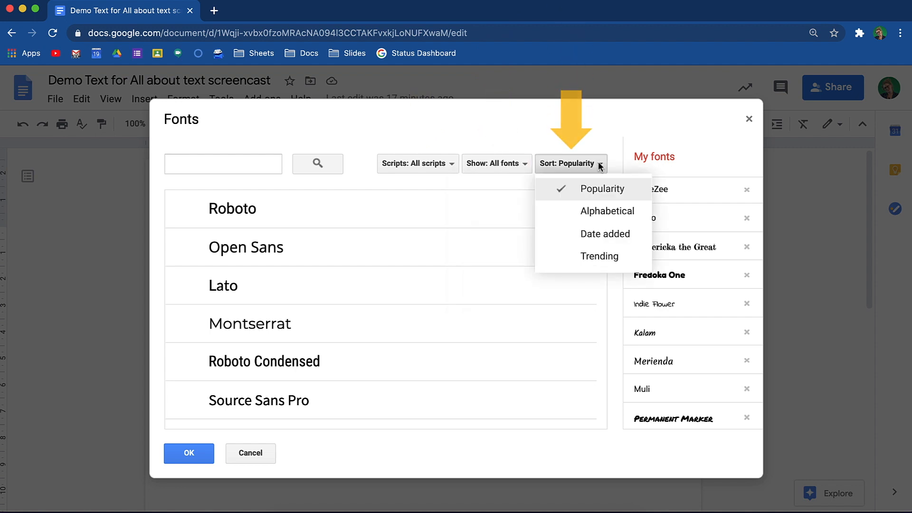
pyautogui.click(600, 165)
# Step: Add Montserrat, Roboto Condensed, Source Sans Pro and Poppins to My fonts
pyautogui.click(553, 326)
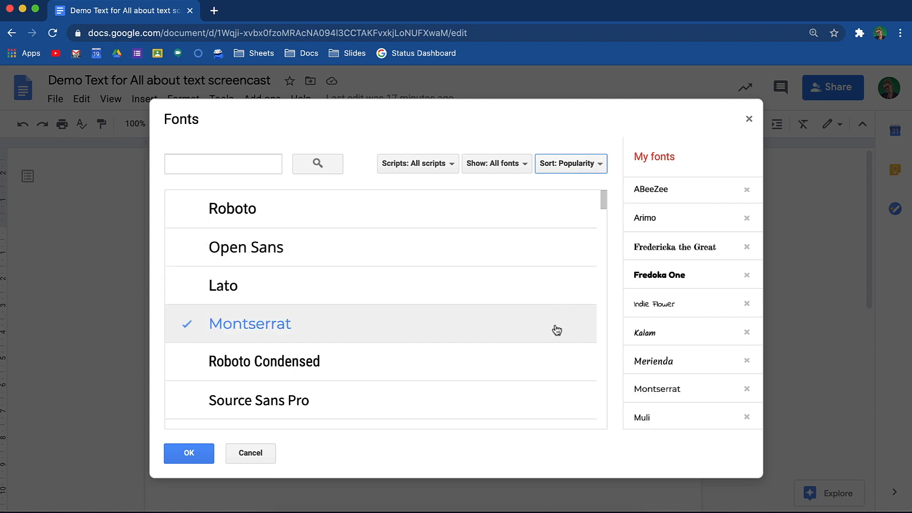
pyautogui.scroll(-1, 554, 328)
pyautogui.click(554, 325)
pyautogui.click(550, 352)
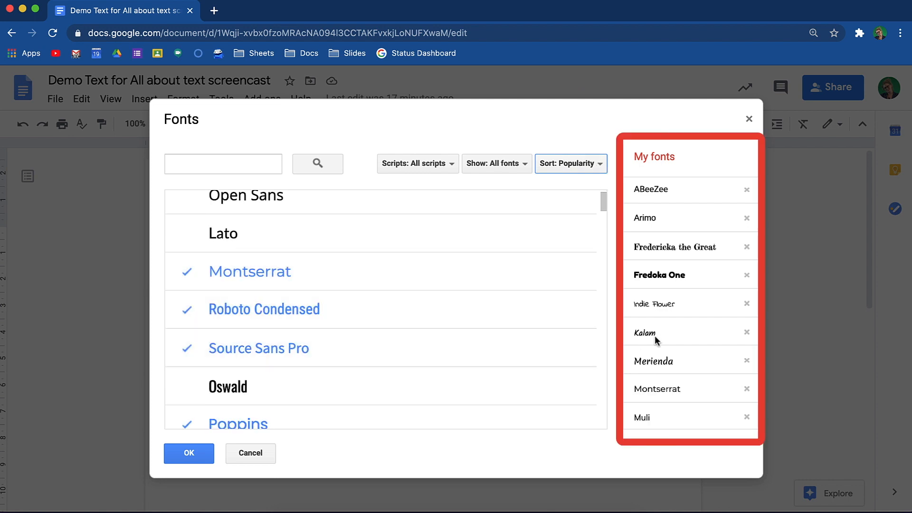
# Step: Remove Roboto Condensed and Questrial from My fonts and apply the font selection
pyautogui.scroll(-5, 656, 335)
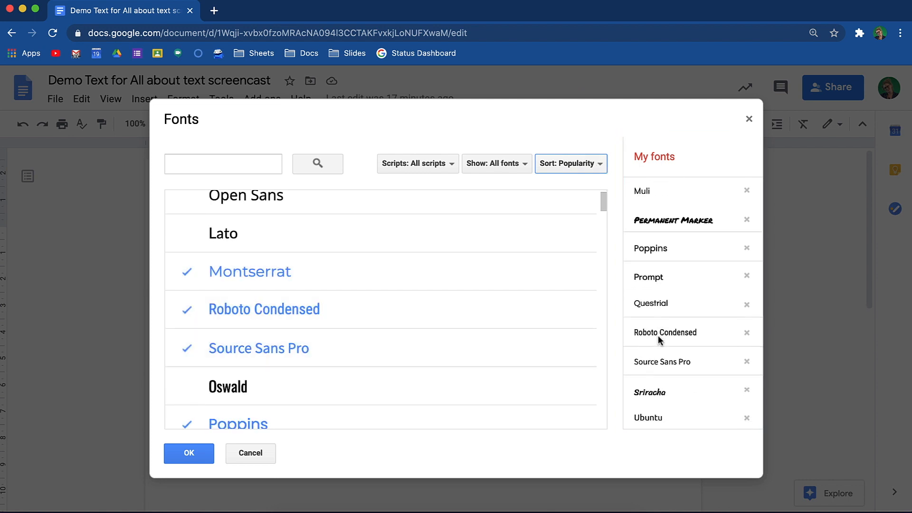
pyautogui.click(747, 333)
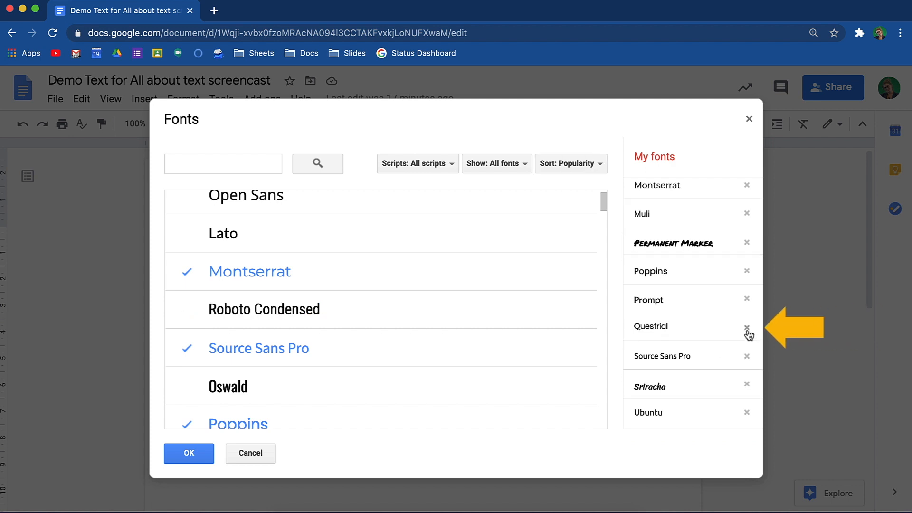
pyautogui.click(747, 331)
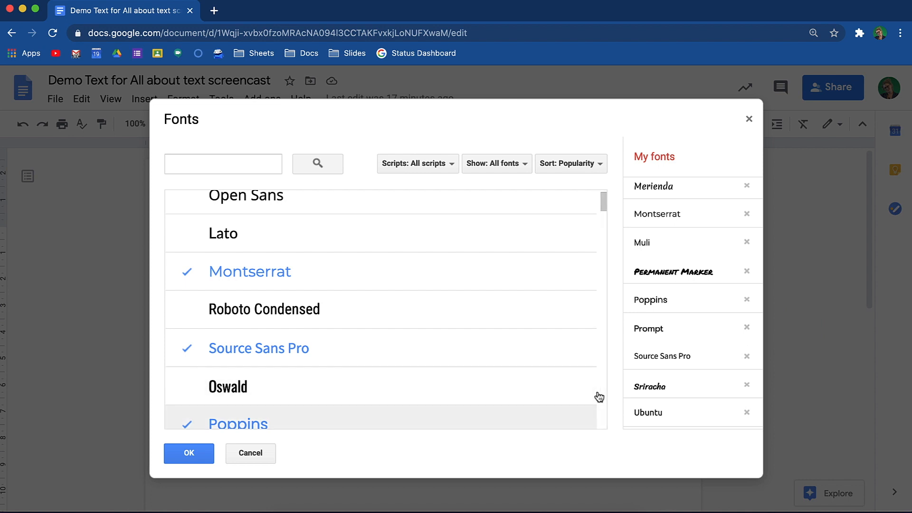
pyautogui.click(189, 454)
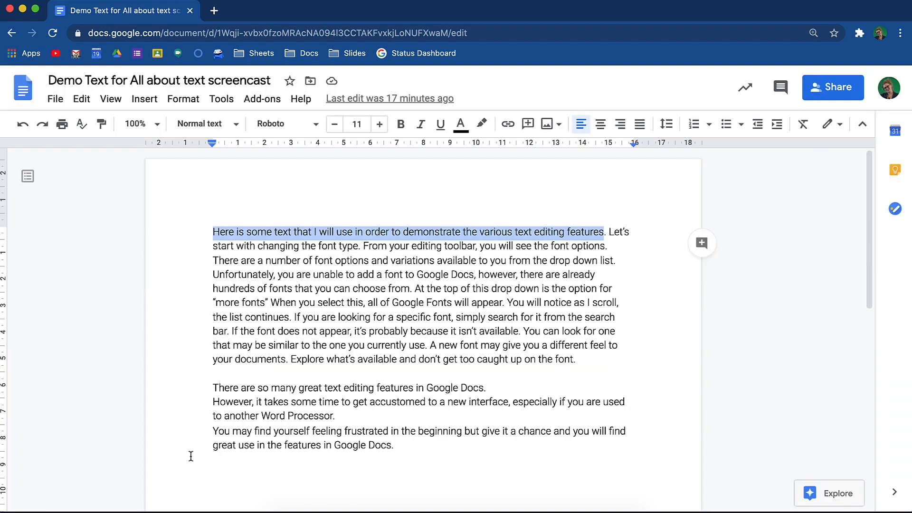
# Step: Look through the document's updated list of available fonts without changing the current font
pyautogui.click(313, 132)
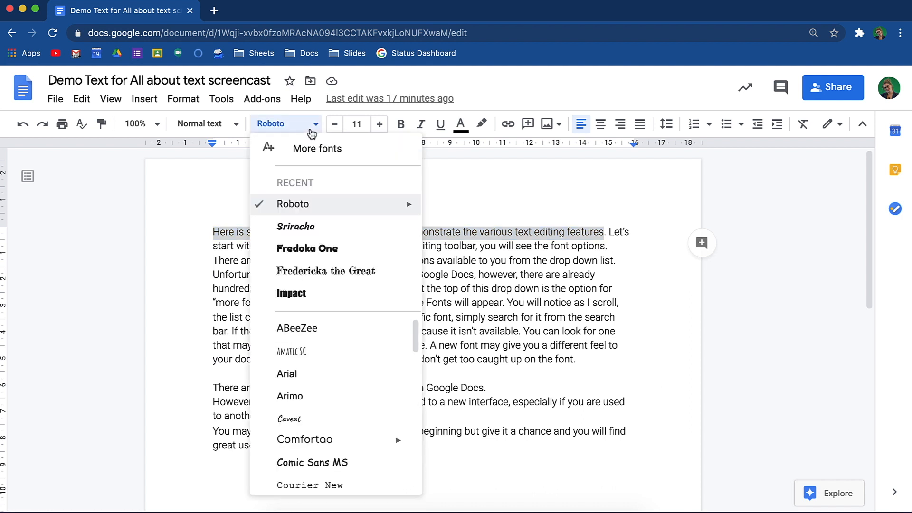
pyautogui.scroll(-5, 315, 375)
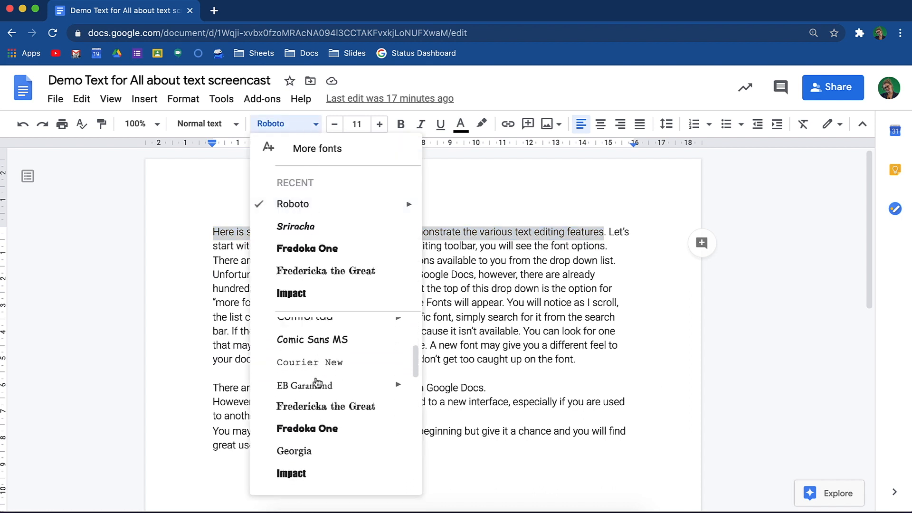
pyautogui.press('Escape')
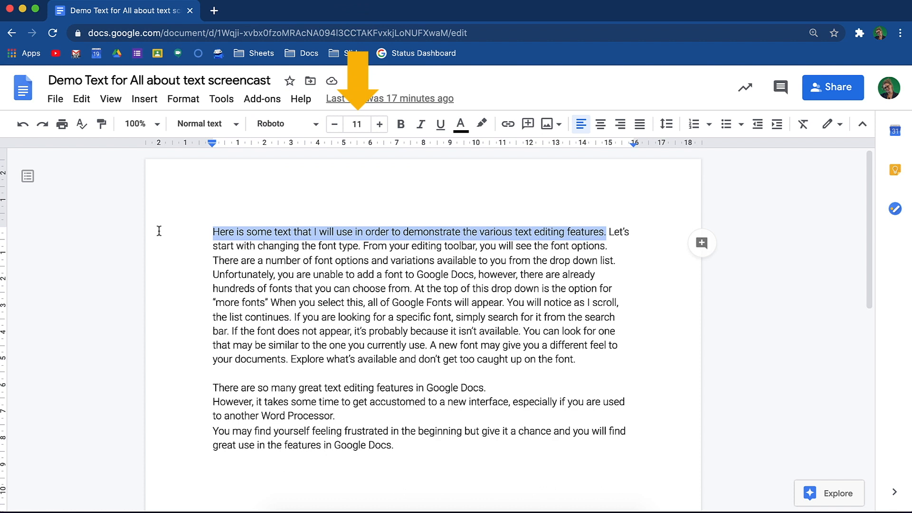
# Step: Set the selected first sentence to font size 13 and make it bold, italic and underlined
pyautogui.click(379, 125)
pyautogui.click(380, 125)
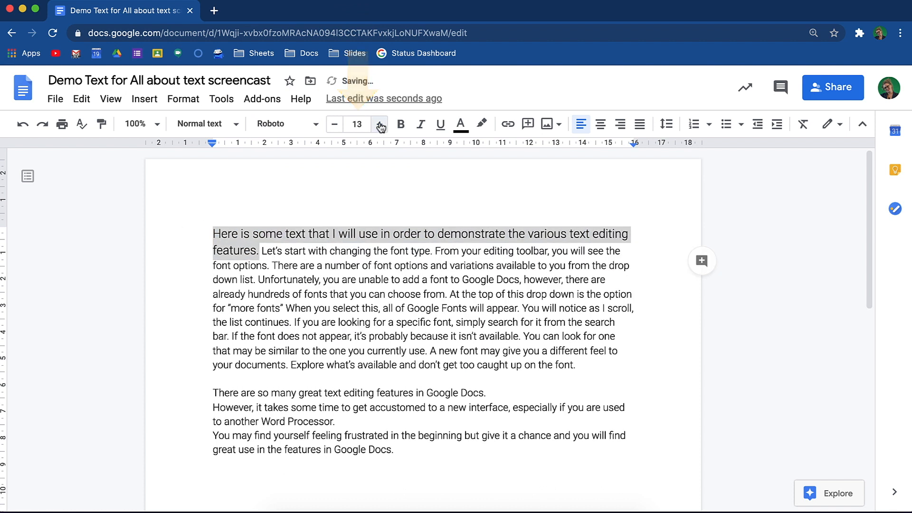
pyautogui.click(400, 125)
pyautogui.click(421, 124)
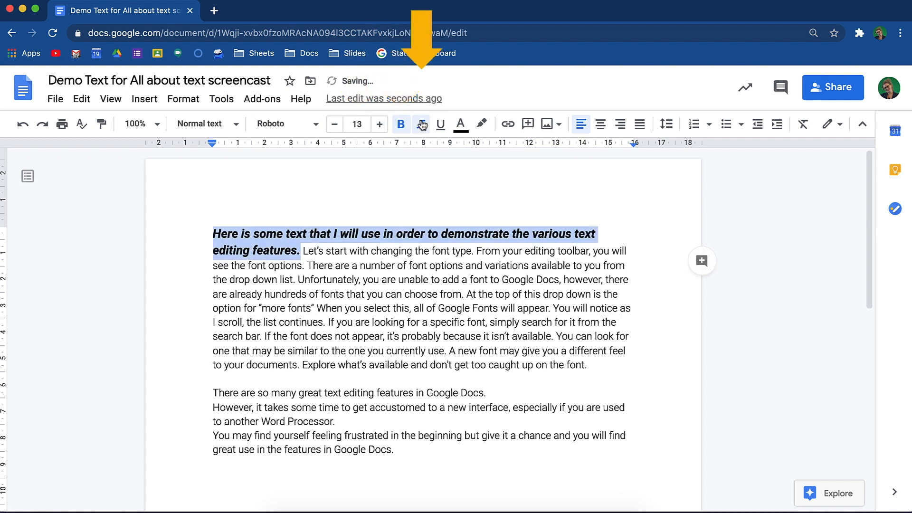
pyautogui.click(441, 125)
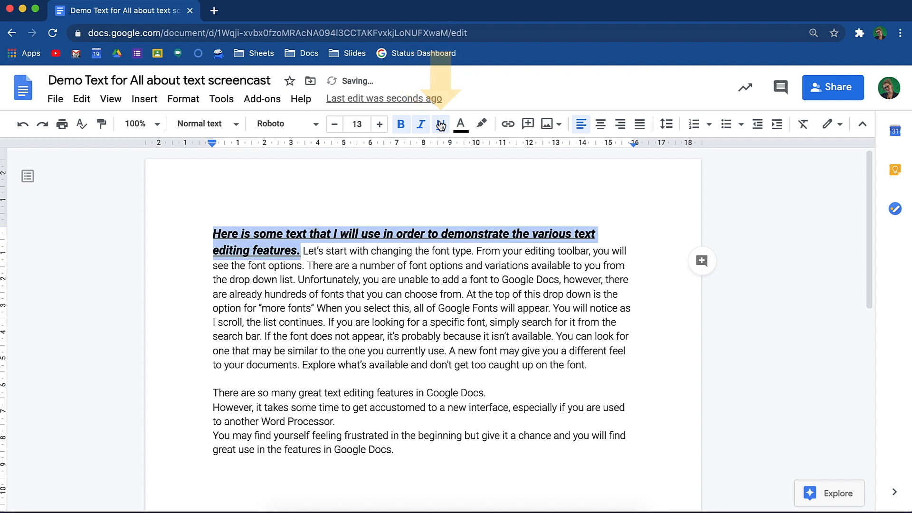
# Step: Colour the first sentence's text dark grey and highlight it in yellow
pyautogui.click(460, 126)
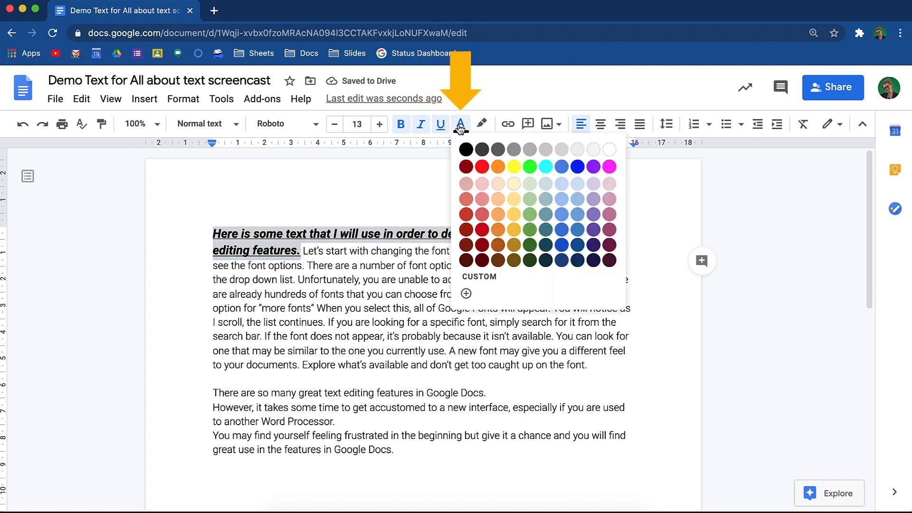
pyautogui.click(483, 146)
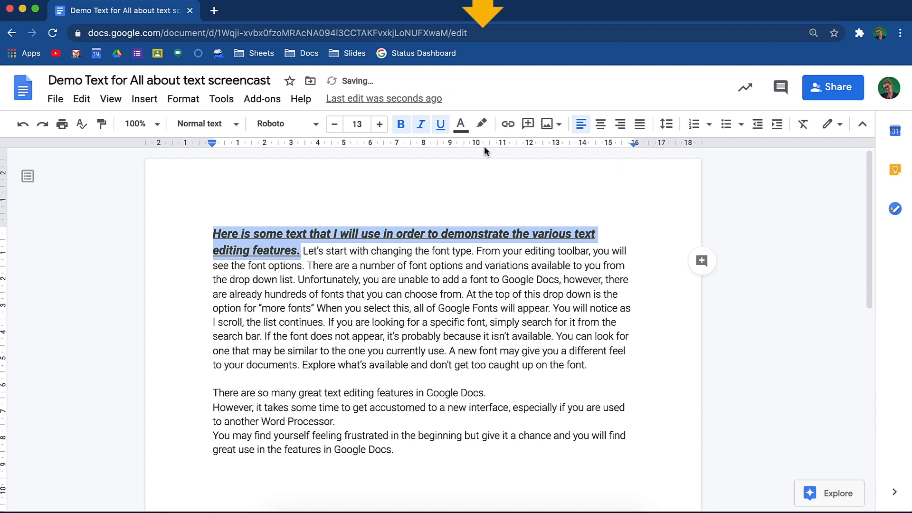
pyautogui.click(481, 126)
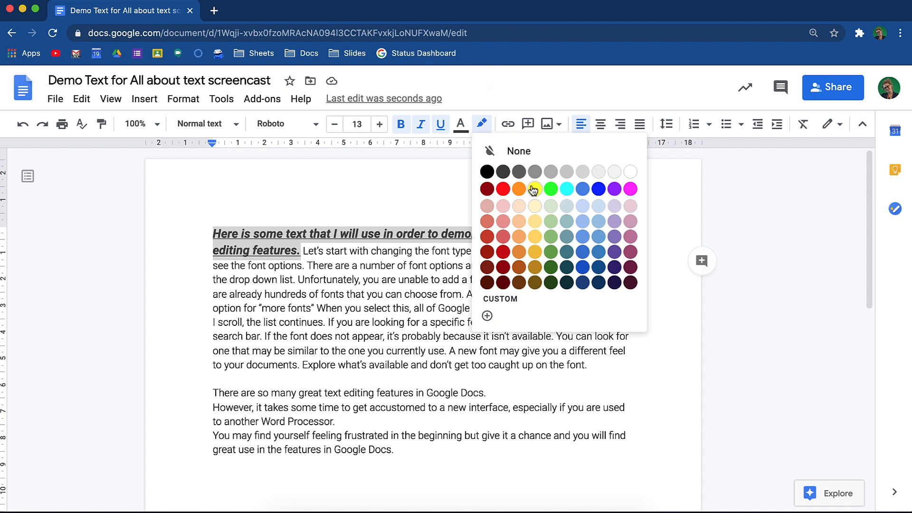
pyautogui.click(534, 189)
# Step: Add a custom highlight colour with hex value #517bbd and check it among the custom highlight colours
pyautogui.click(483, 126)
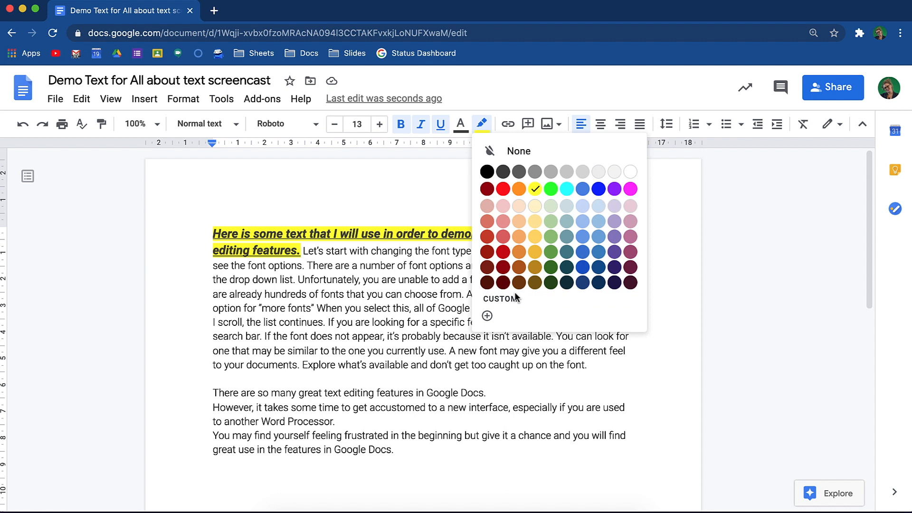
pyautogui.click(488, 317)
pyautogui.write('#517bbd')
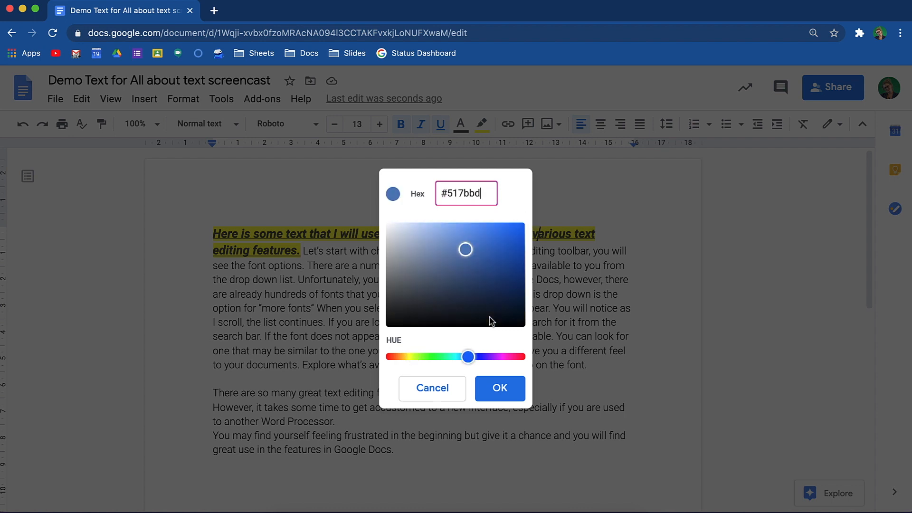
pyautogui.click(497, 385)
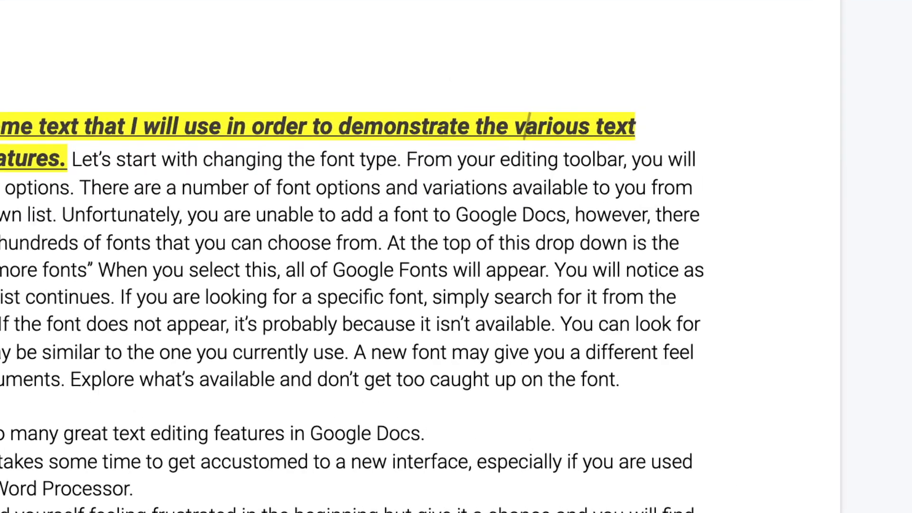
pyautogui.click(481, 124)
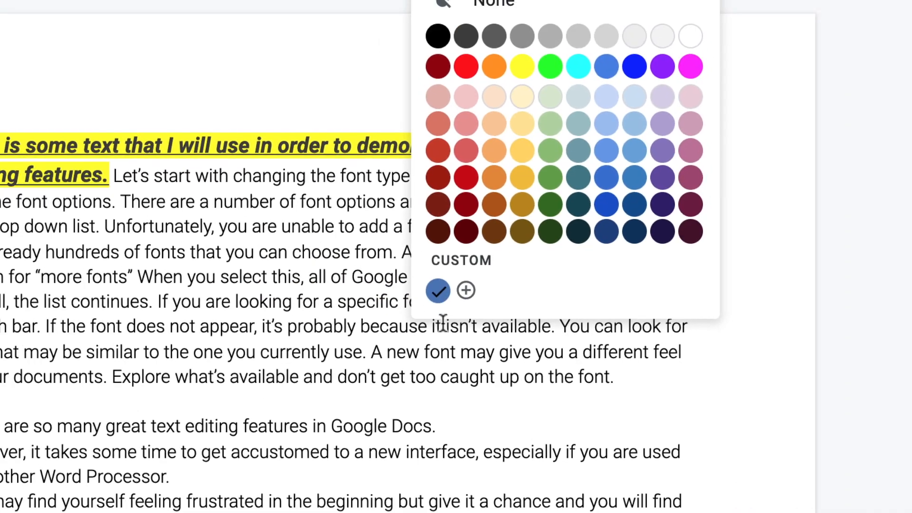
pyautogui.click(443, 325)
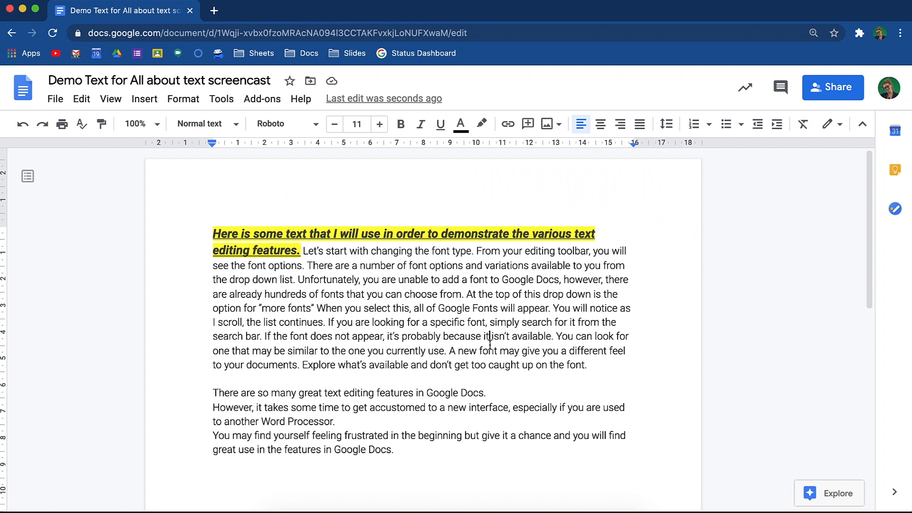
# Step: Try centre and right alignment on the first paragraph and set it to justified
pyautogui.click(602, 128)
pyautogui.click(619, 127)
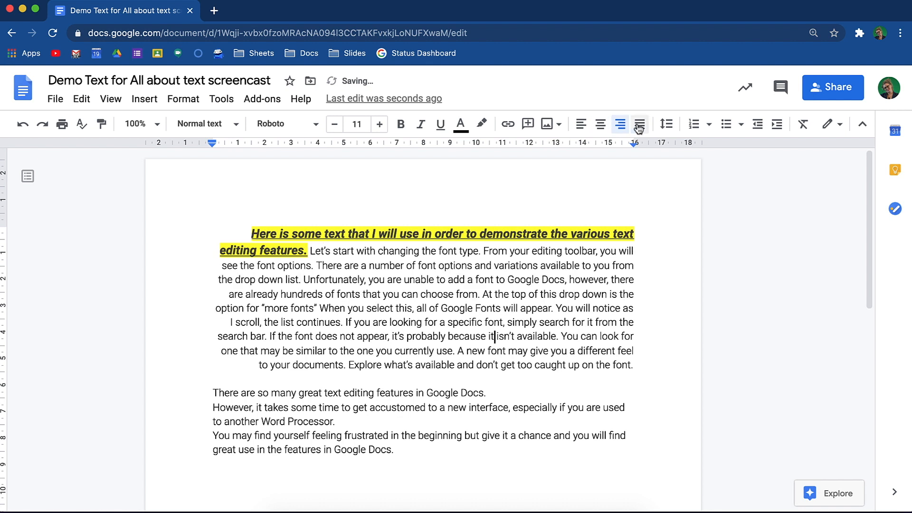
pyautogui.click(639, 126)
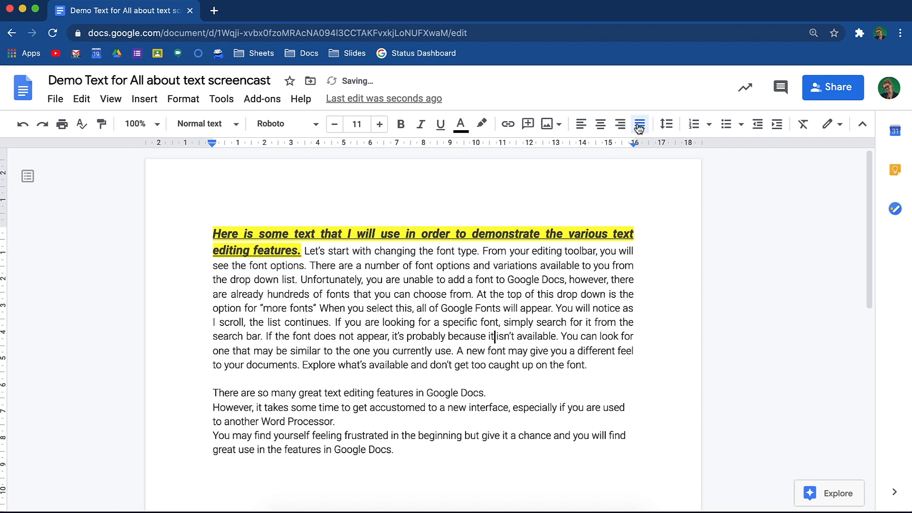
# Step: Set the line spacing of the whole document to a custom value of 1.75
pyautogui.press('super+a')
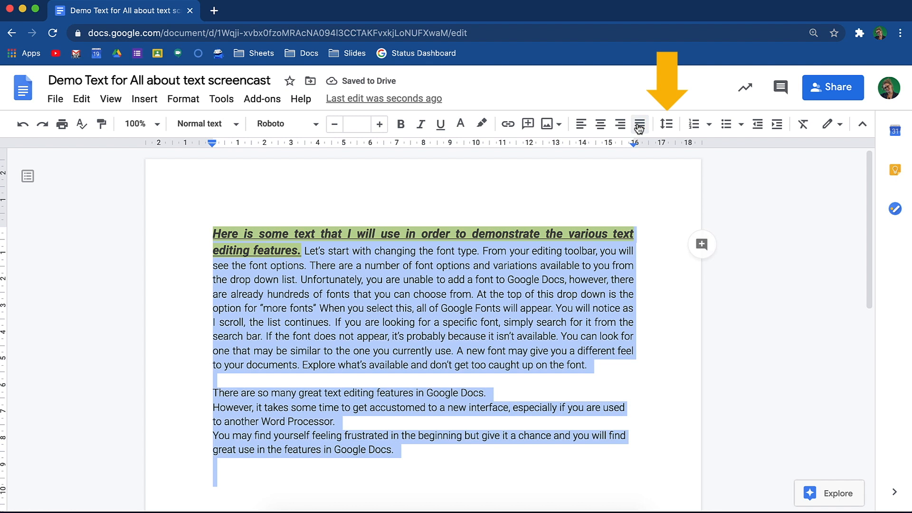
pyautogui.click(666, 125)
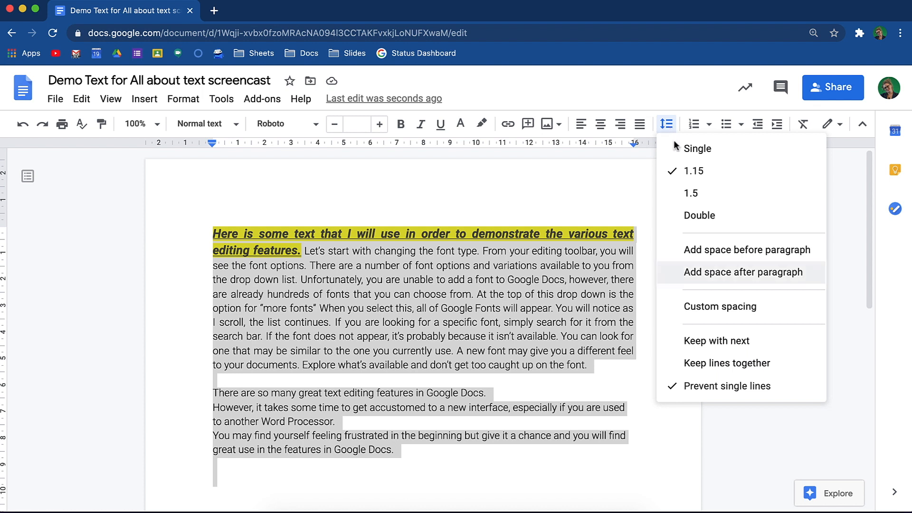
pyautogui.click(774, 312)
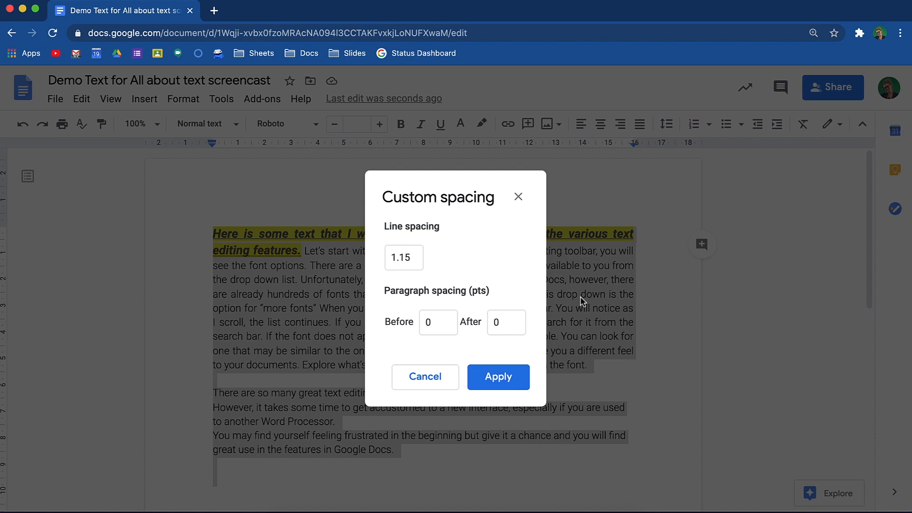
pyautogui.doubleClick(430, 261)
pyautogui.write('1.75')
pyautogui.click(393, 342)
pyautogui.click(504, 382)
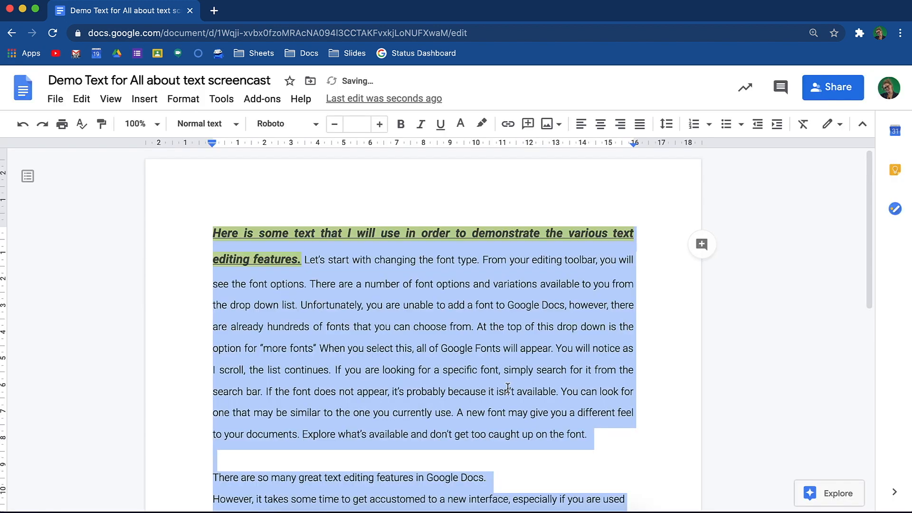
pyautogui.click(581, 296)
# Step: Start a numbered list in the 1., a., i. style below the last paragraph, with "Changing Fonts" as its first item
pyautogui.scroll(-5, 581, 296)
pyautogui.click(236, 261)
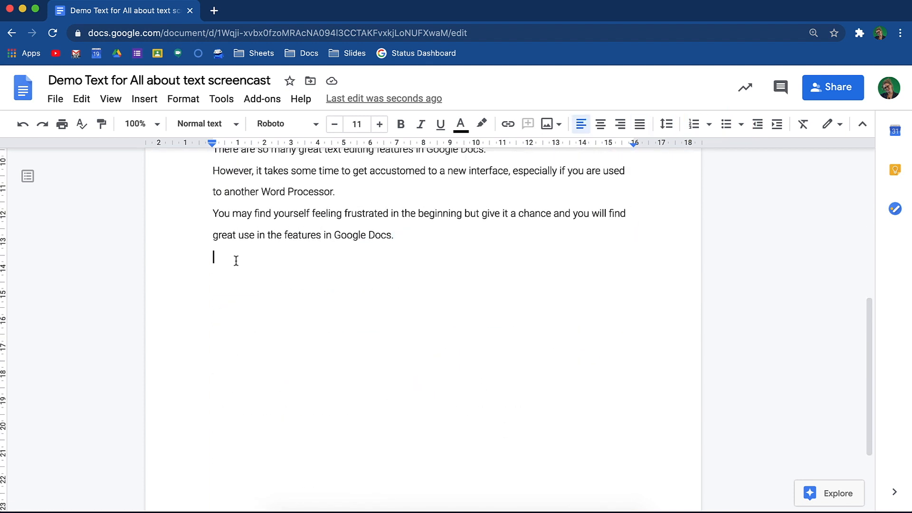
pyautogui.click(709, 125)
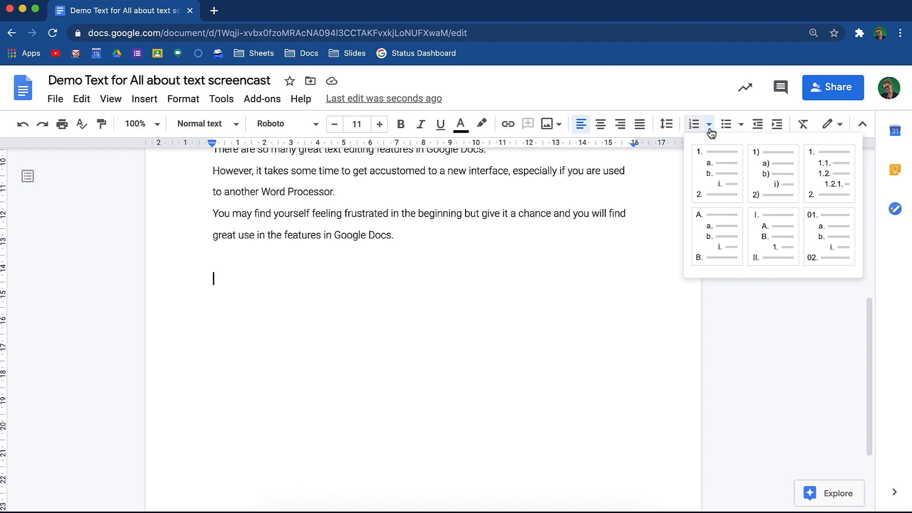
pyautogui.click(717, 169)
pyautogui.write('Changing Go')
pyautogui.press('BackSpace')
pyautogui.press('BackSpace')
pyautogui.write('Fonts')
pyautogui.press('Return')
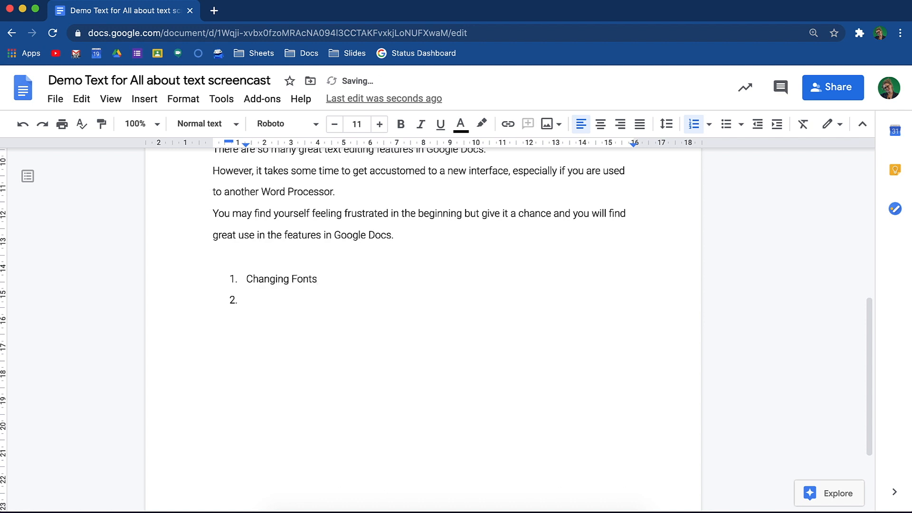
# Step: Add "Adding new fonts" as the second list item, and try indenting it one level before returning it to the main level
pyautogui.write('Adding new fonts')
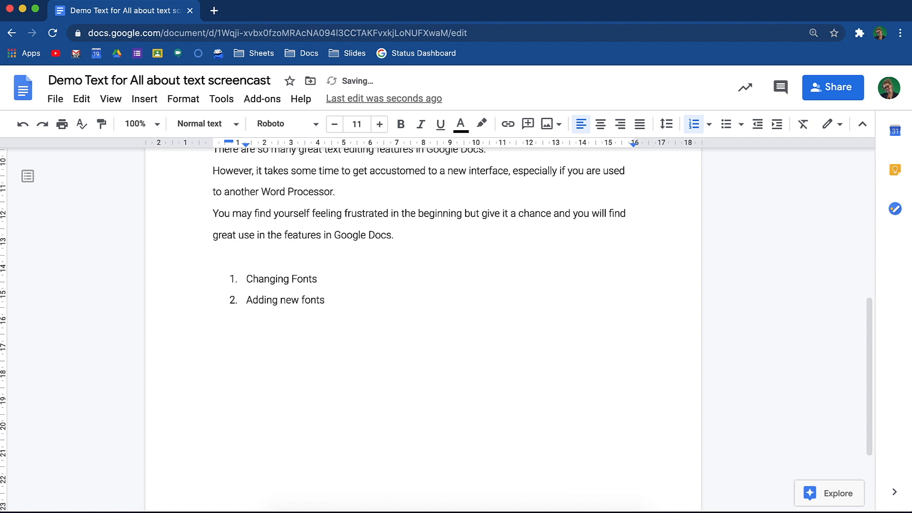
pyautogui.click(774, 126)
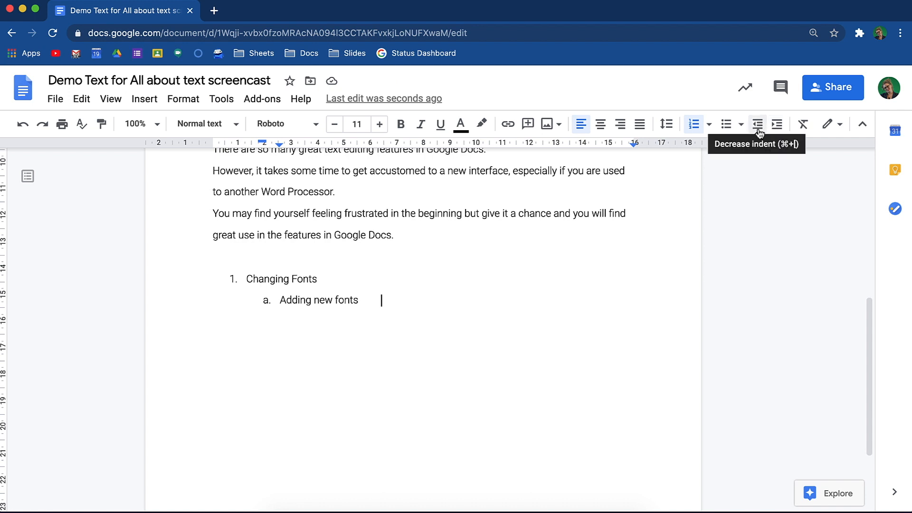
pyautogui.click(759, 125)
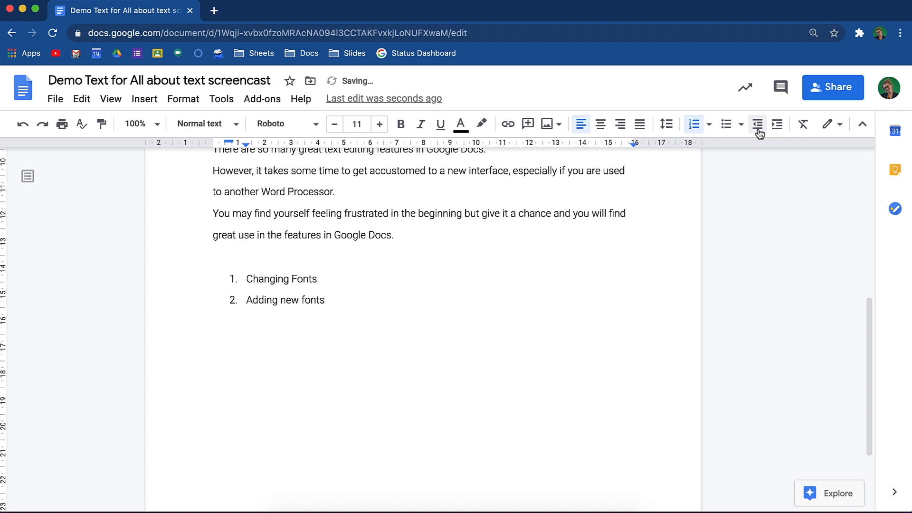
# Step: Try the multilevel 1., 1.1., 1.2. numbering style on the list, and switch it to the zero-padded 01., 02. style
pyautogui.click(307, 291)
pyautogui.click(708, 124)
pyautogui.click(813, 181)
pyautogui.click(709, 124)
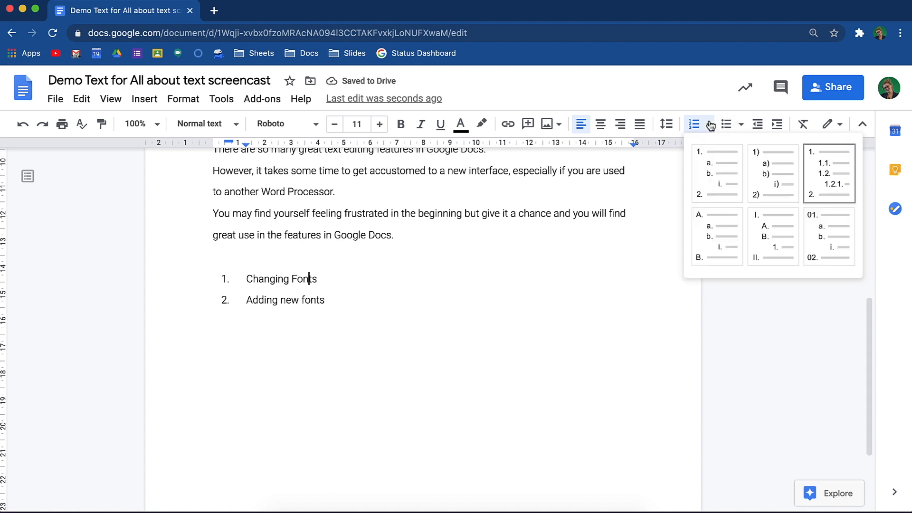
pyautogui.click(829, 235)
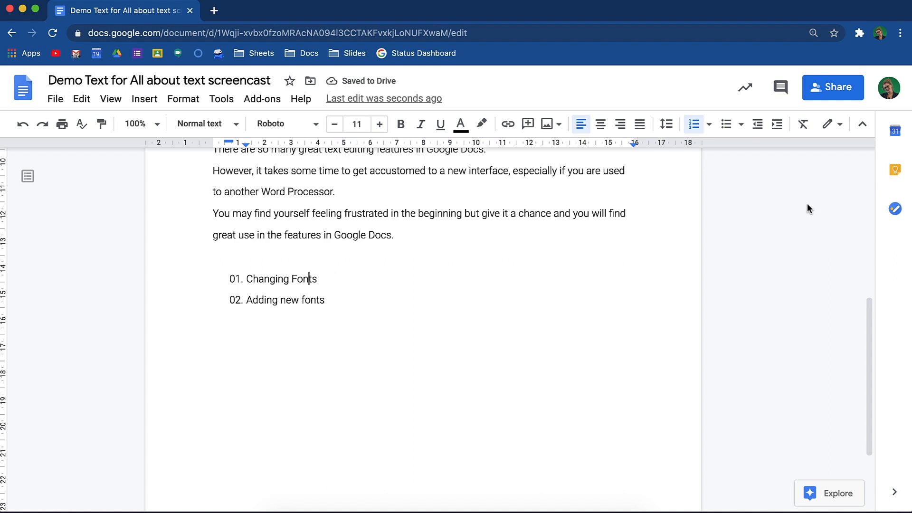
# Step: Convert the list to round bullets and give only the "Adding new fonts" item an arrowhead bullet
pyautogui.click(741, 124)
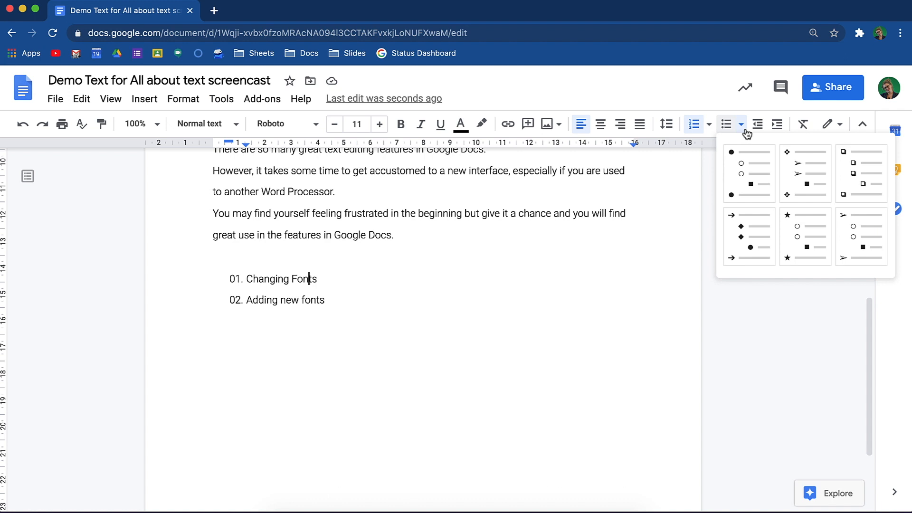
pyautogui.click(758, 174)
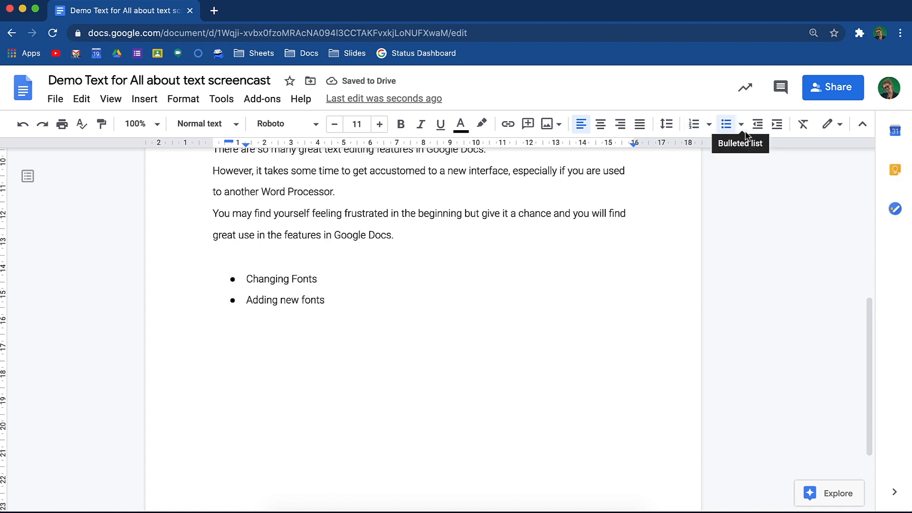
pyautogui.click(233, 300)
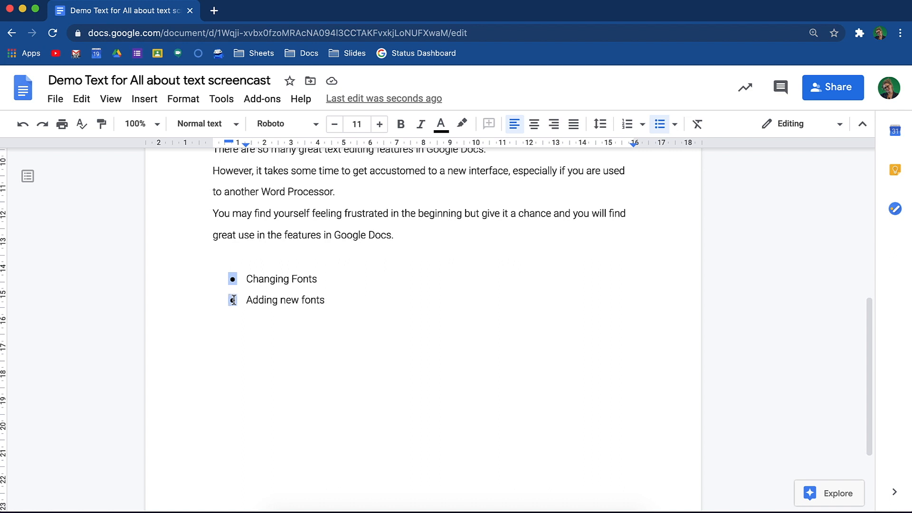
pyautogui.click(233, 300)
pyautogui.rightClick(234, 302)
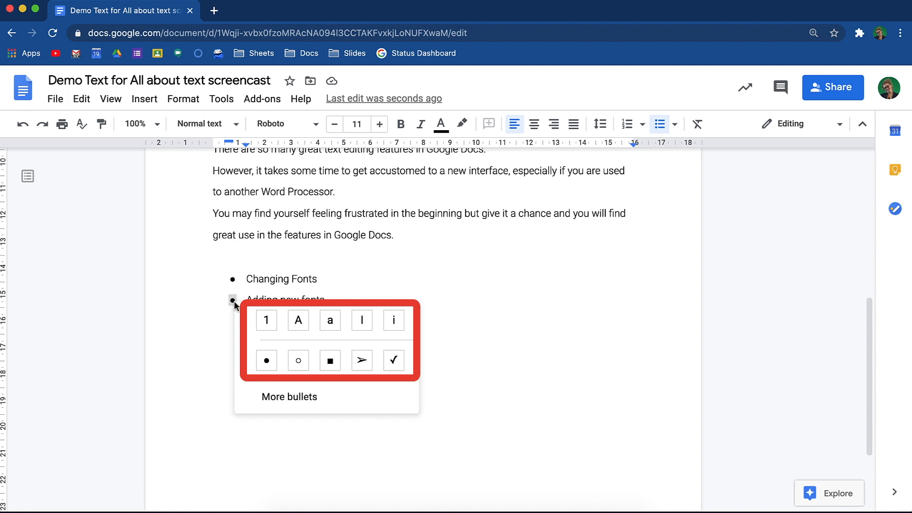
pyautogui.click(358, 365)
pyautogui.click(346, 298)
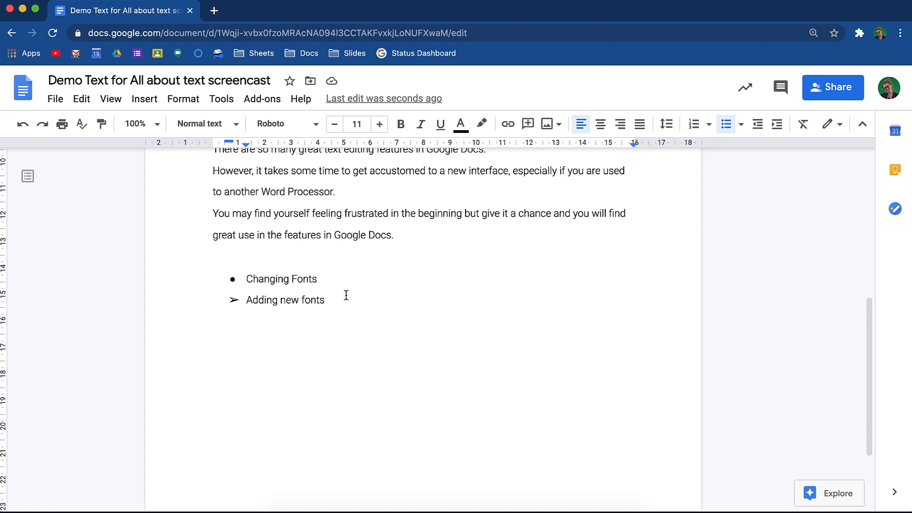
# Step: End the bulleted list, leave blank lines below it, and open the special characters dialog
pyautogui.press('Return')
pyautogui.press('Return')
pyautogui.press('Return')
pyautogui.press('Return')
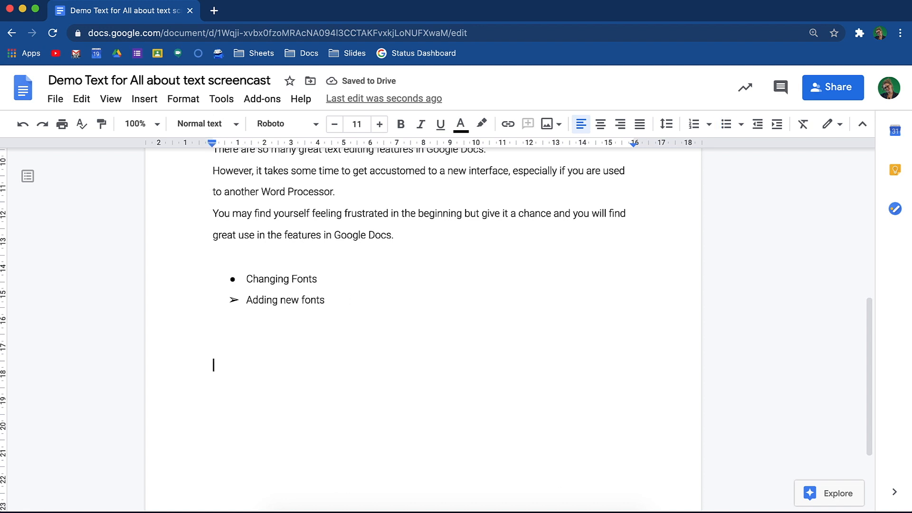
pyautogui.click(140, 100)
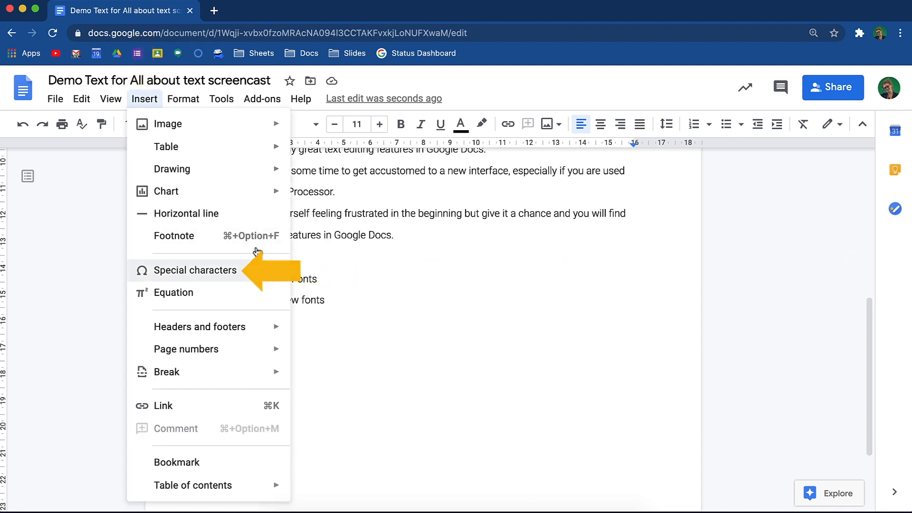
pyautogui.click(271, 270)
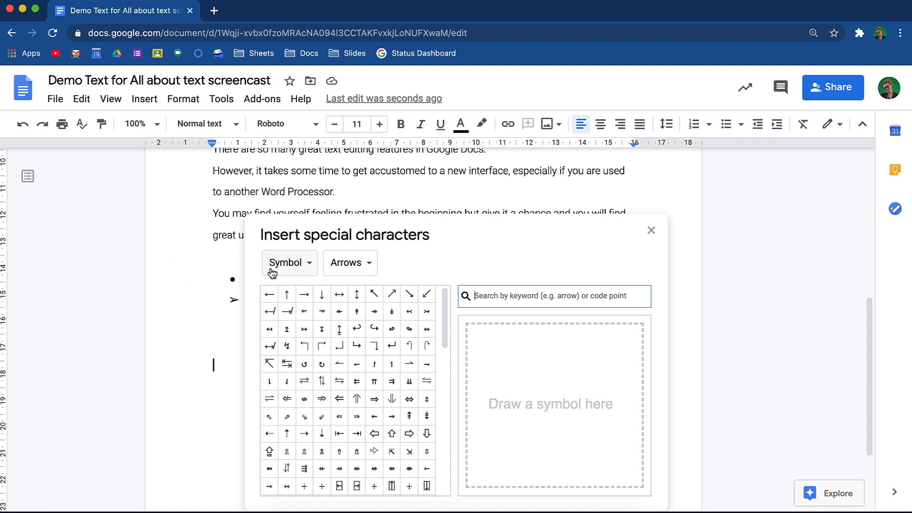
# Step: Browse the special character categories, including the Symbols group under Emoji, and search by keyword for "e"
pyautogui.scroll(-2, 271, 271)
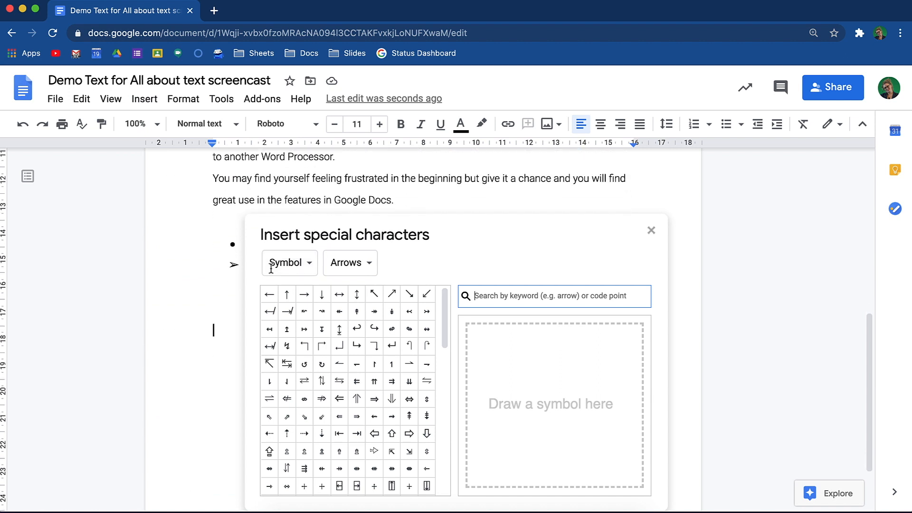
pyautogui.click(314, 271)
pyautogui.click(314, 270)
pyautogui.click(307, 270)
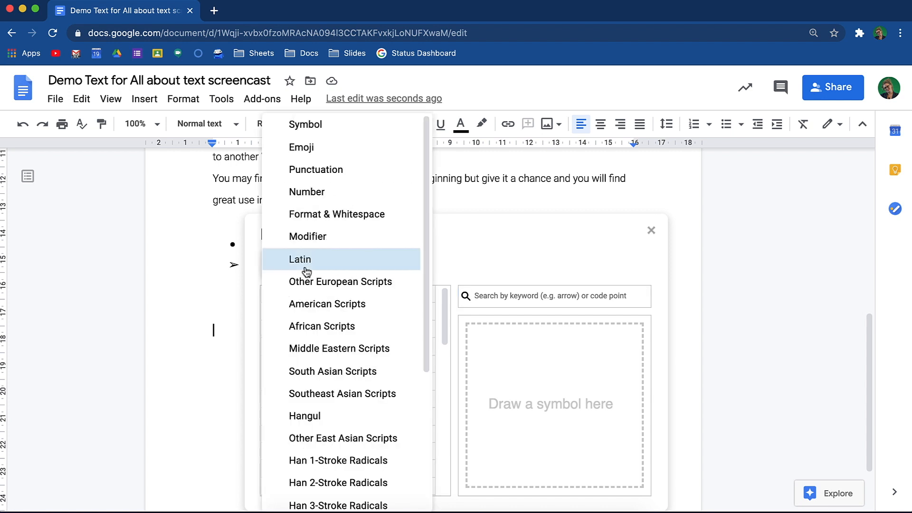
pyautogui.scroll(-5, 327, 327)
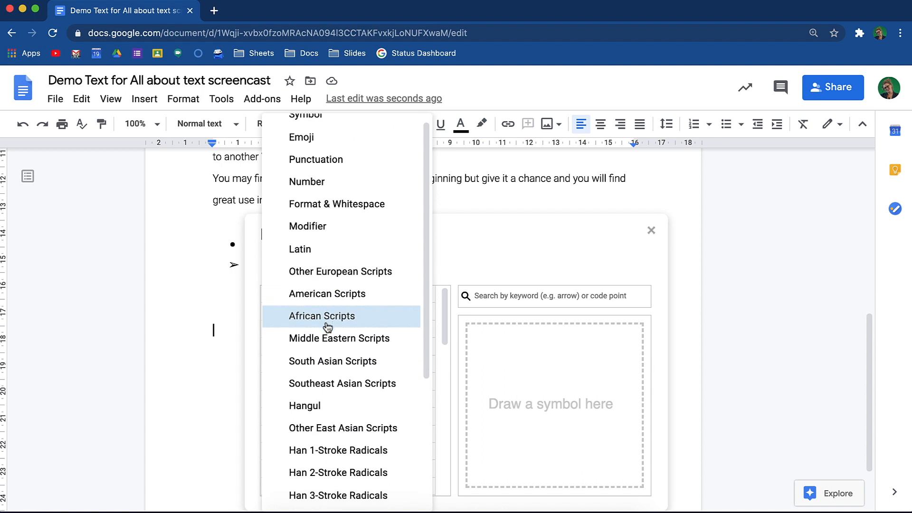
pyautogui.scroll(5, 327, 326)
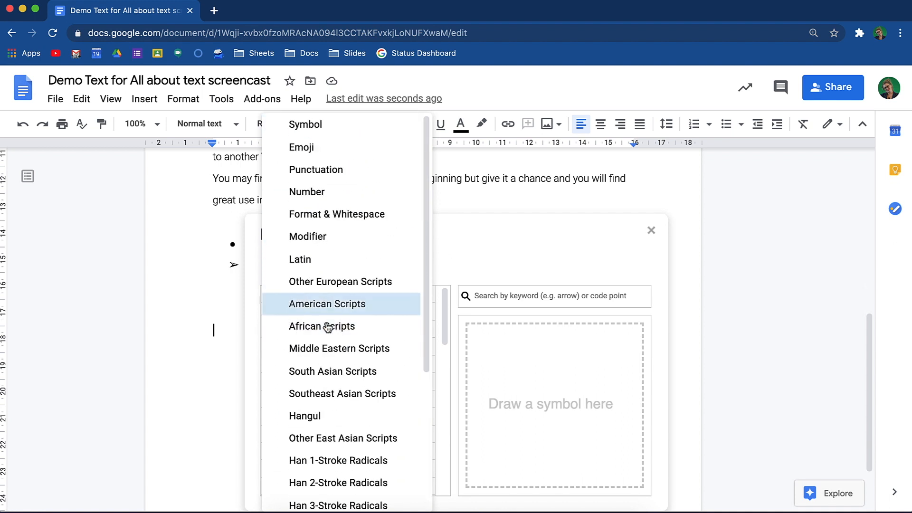
pyautogui.click(326, 153)
pyautogui.click(414, 264)
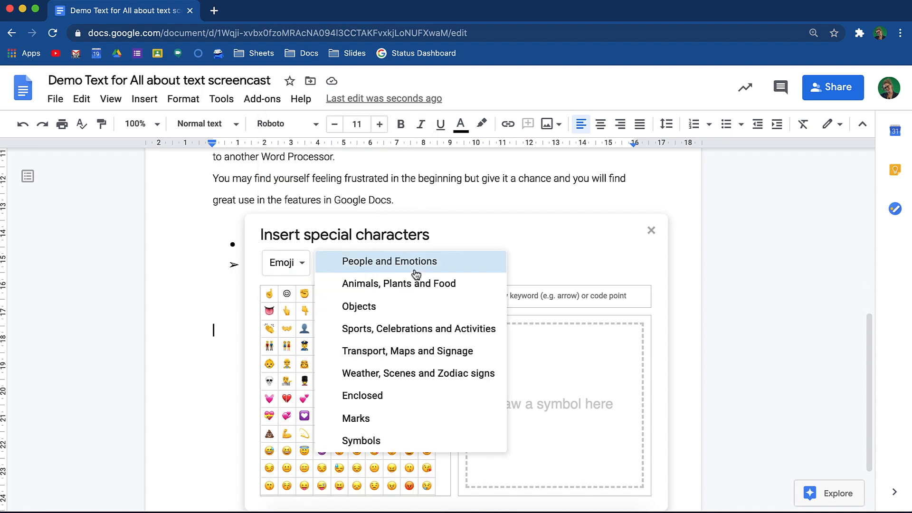
pyautogui.click(401, 438)
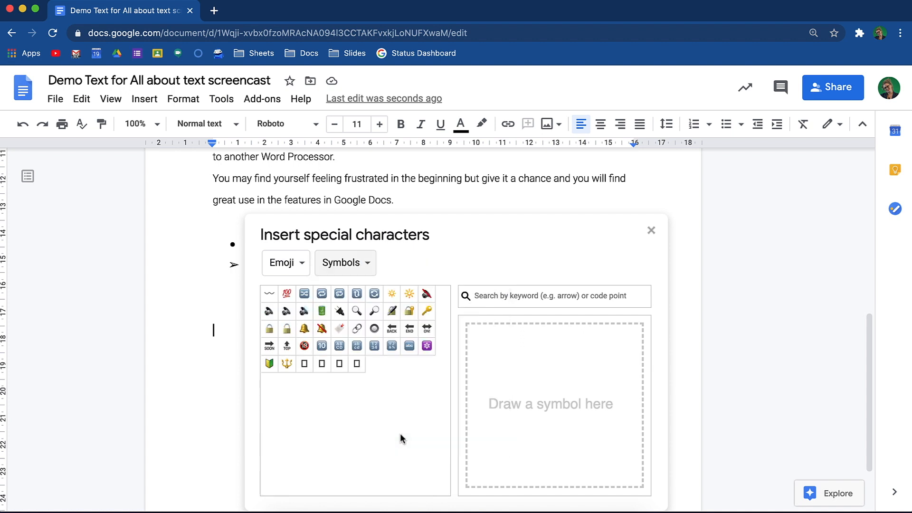
pyautogui.click(527, 301)
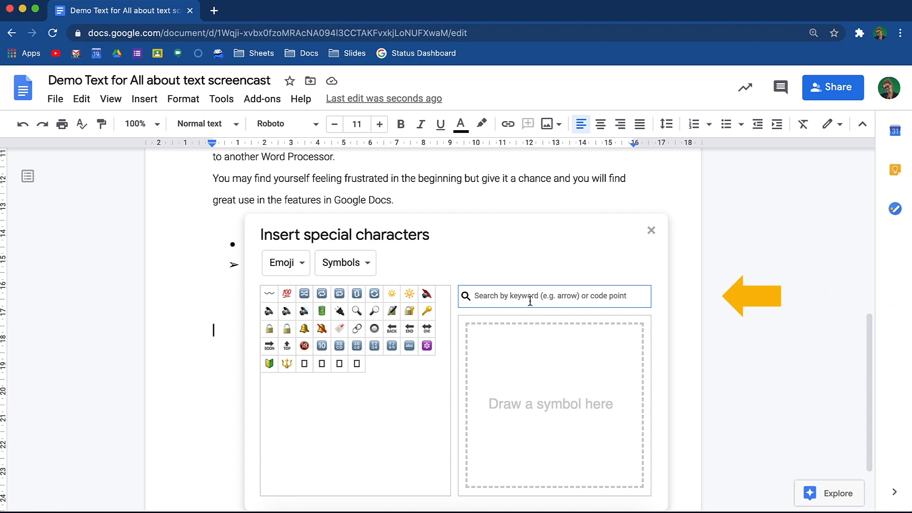
pyautogui.write('e')
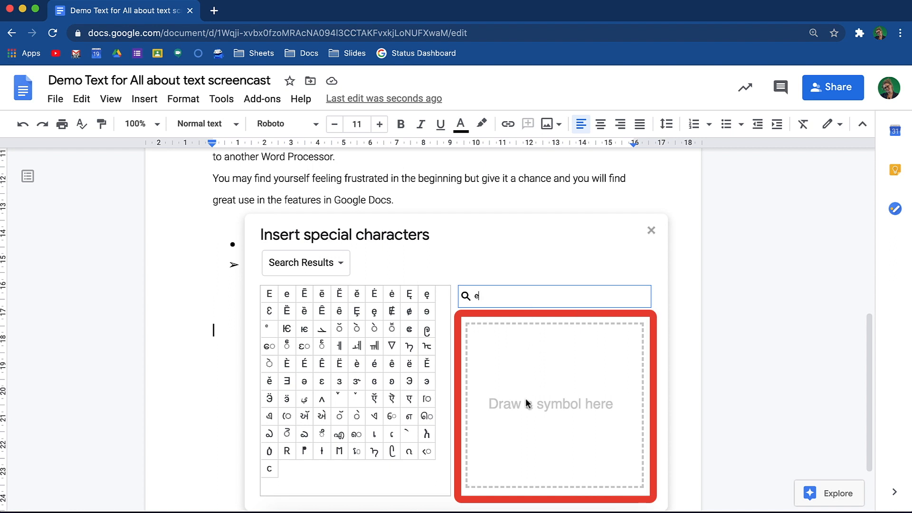
# Step: Find the character ü by drawing a u with two dots, insert the lowercase ü below the list, and close the dialog
pyautogui.moveTo(510, 378)
pyautogui.mouseDown()
pyautogui.moveTo(524, 457)
pyautogui.moveTo(576, 399)
pyautogui.moveTo(576, 369)
pyautogui.mouseUp()
pyautogui.moveTo(579, 451); pyautogui.dragTo(580, 466)
pyautogui.click(527, 357)
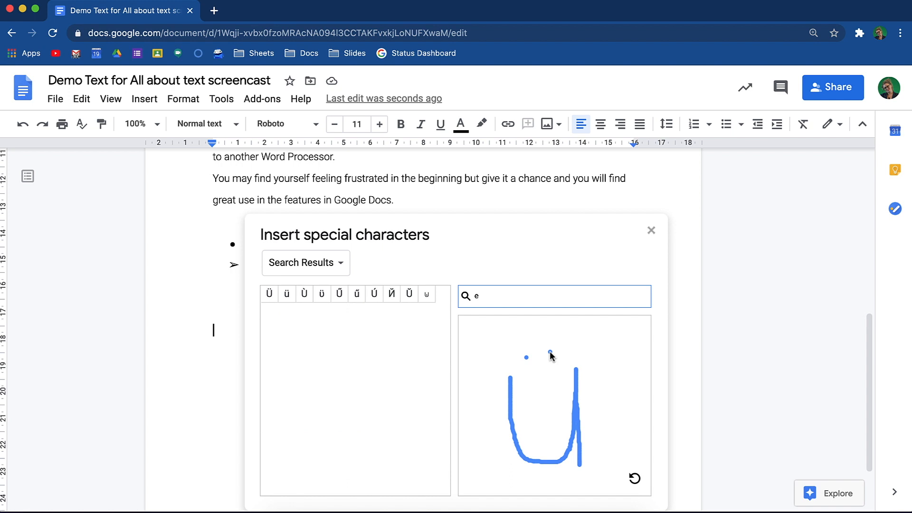
pyautogui.click(287, 298)
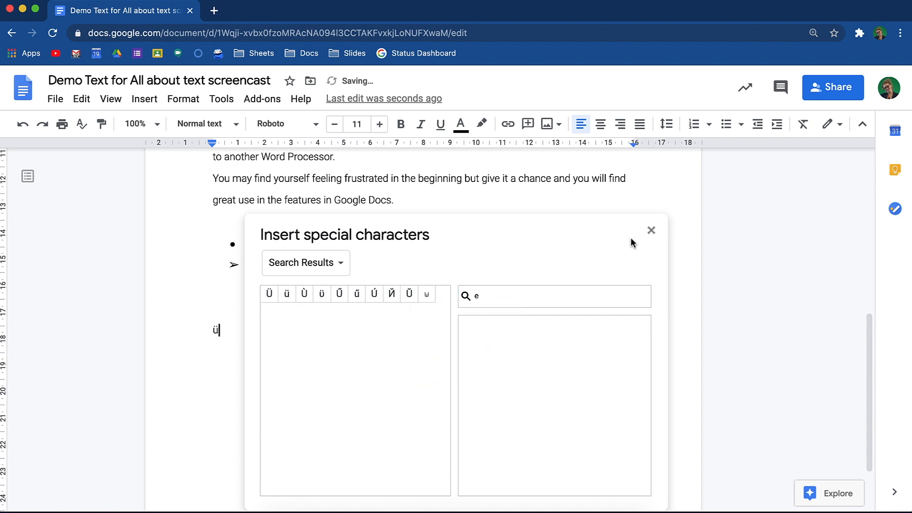
pyautogui.click(651, 231)
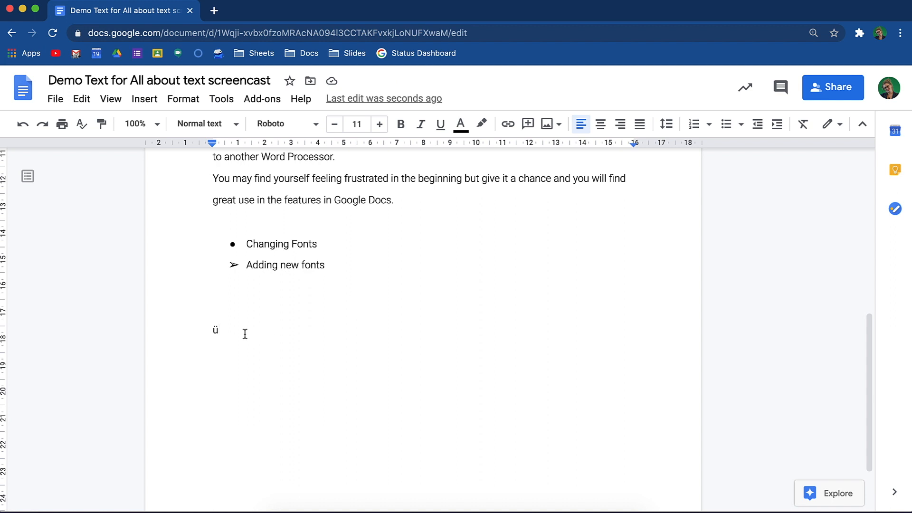
# Step: Set the font size of the inserted ü to 48
pyautogui.moveTo(245, 334); pyautogui.dragTo(206, 332)
pyautogui.click(358, 124)
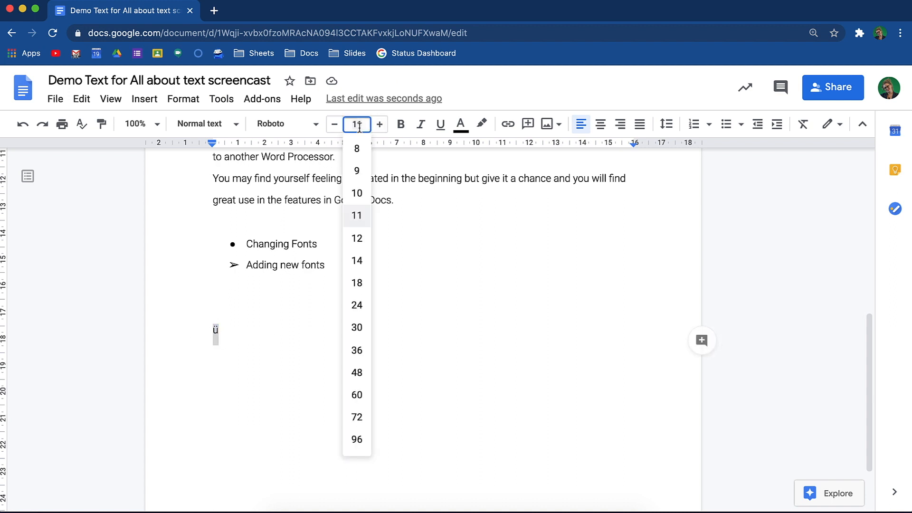
pyautogui.click(357, 372)
pyautogui.click(343, 355)
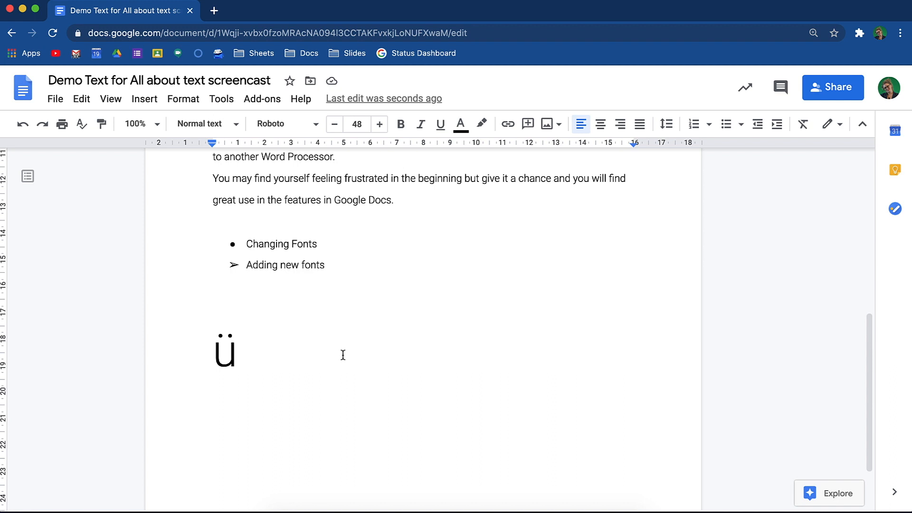
# Step: Lay out the paragraphs above the bulleted list in two columns using the column options
pyautogui.scroll(1, 343, 356)
pyautogui.scroll(8, 343, 355)
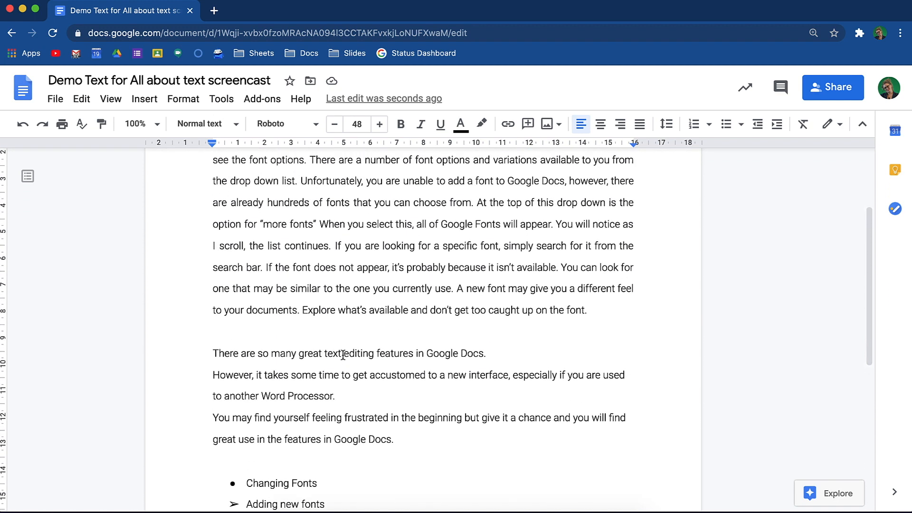
pyautogui.moveTo(403, 489); pyautogui.dragTo(186, 147)
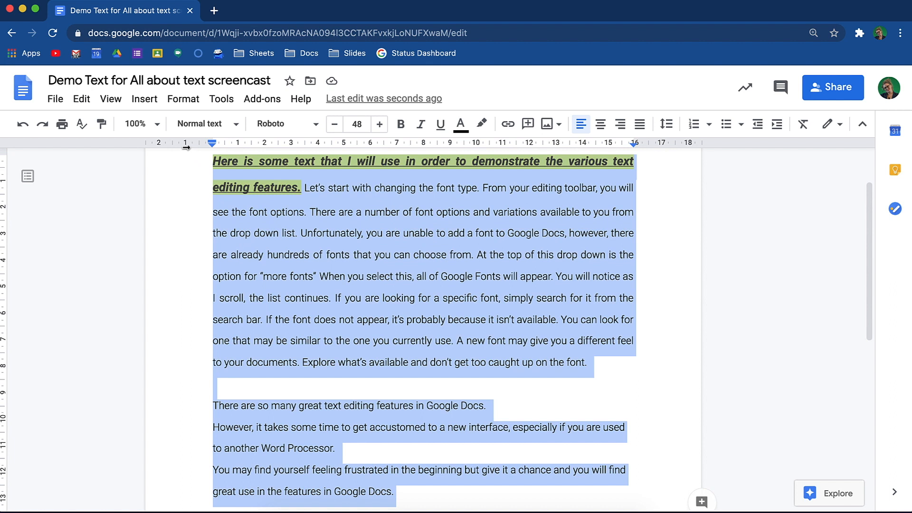
pyautogui.click(183, 98)
pyautogui.moveTo(291, 206)
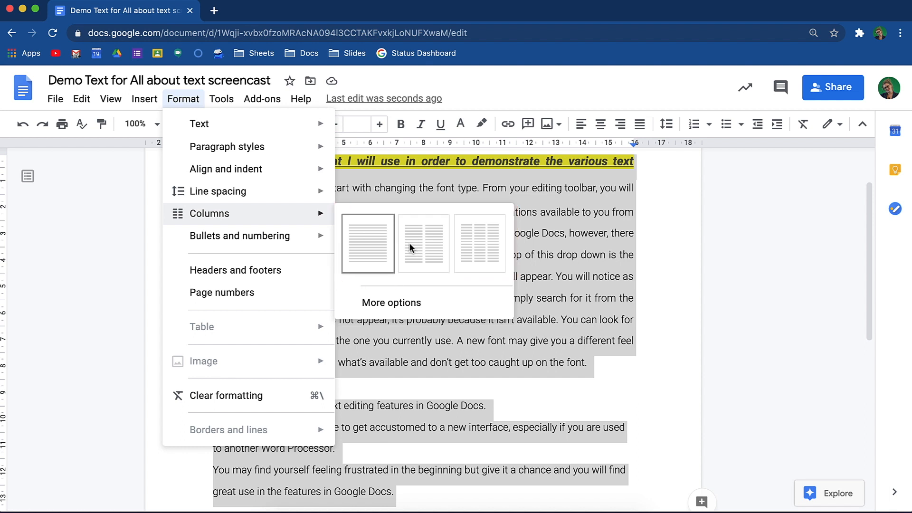
pyautogui.click(441, 305)
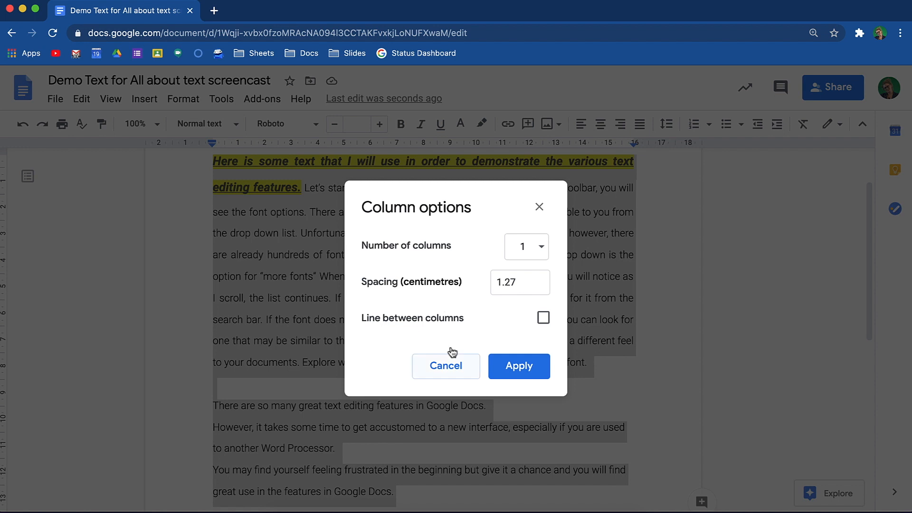
pyautogui.click(540, 247)
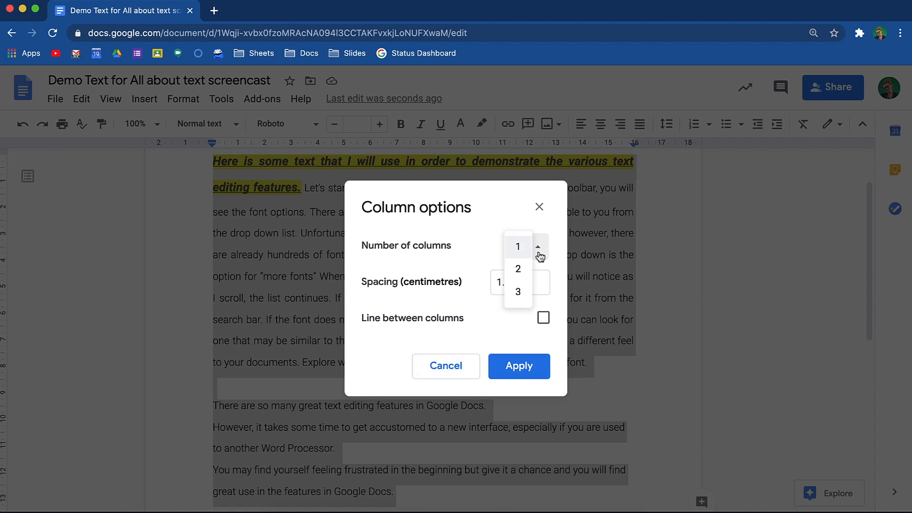
pyautogui.click(523, 270)
pyautogui.click(524, 367)
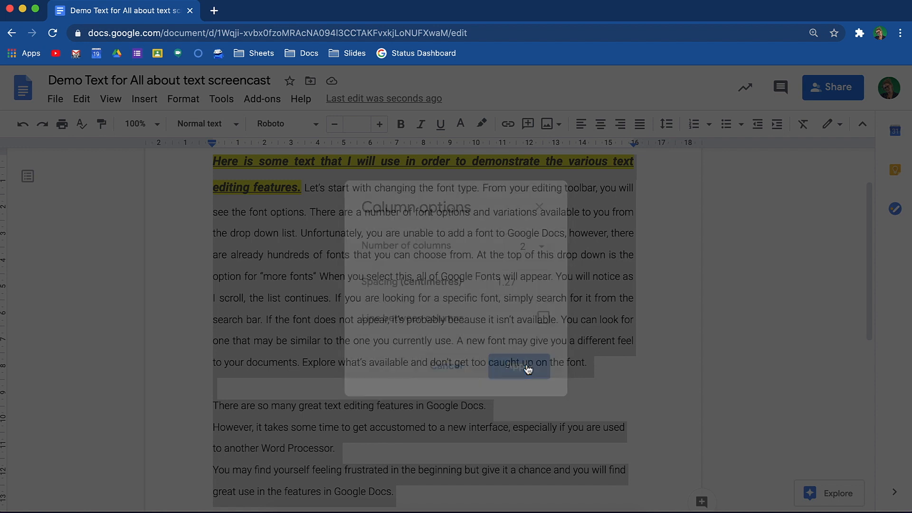
pyautogui.click(525, 367)
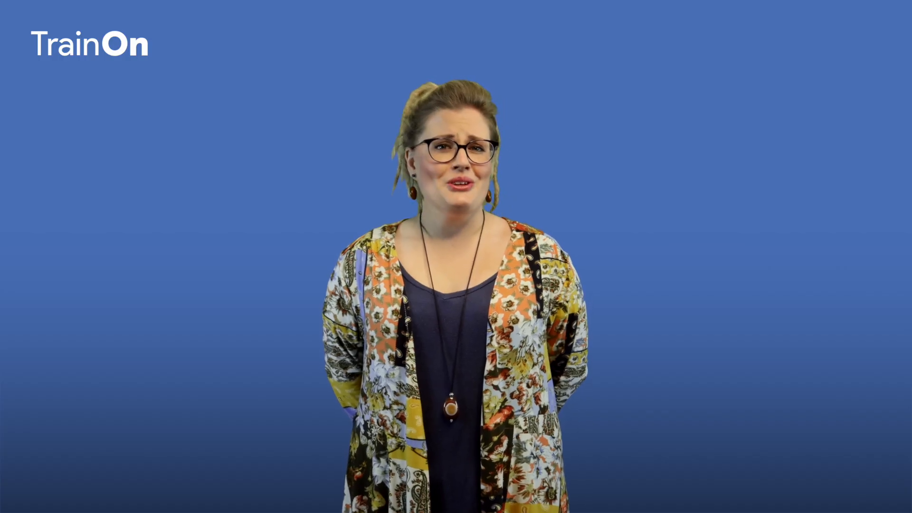